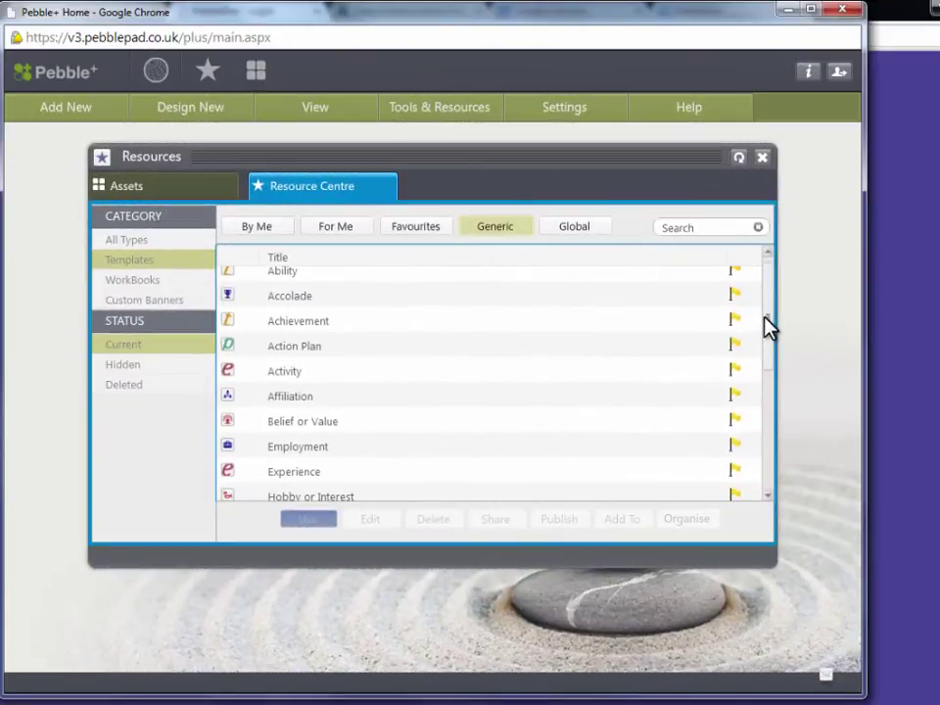
scroll(766, 328, down, 3)
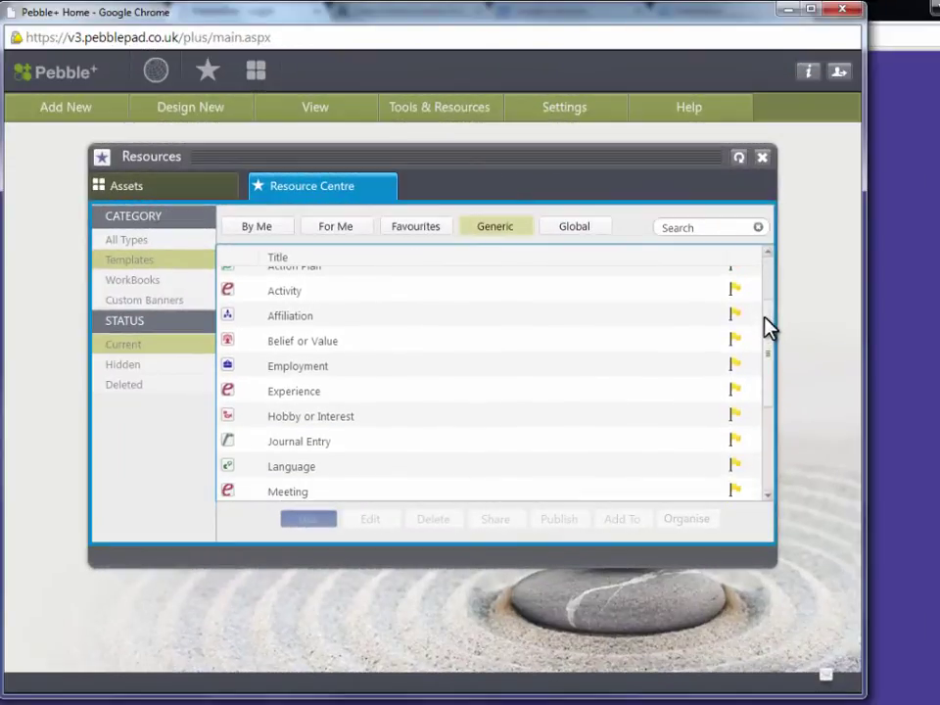
scroll(766, 328, down, 4)
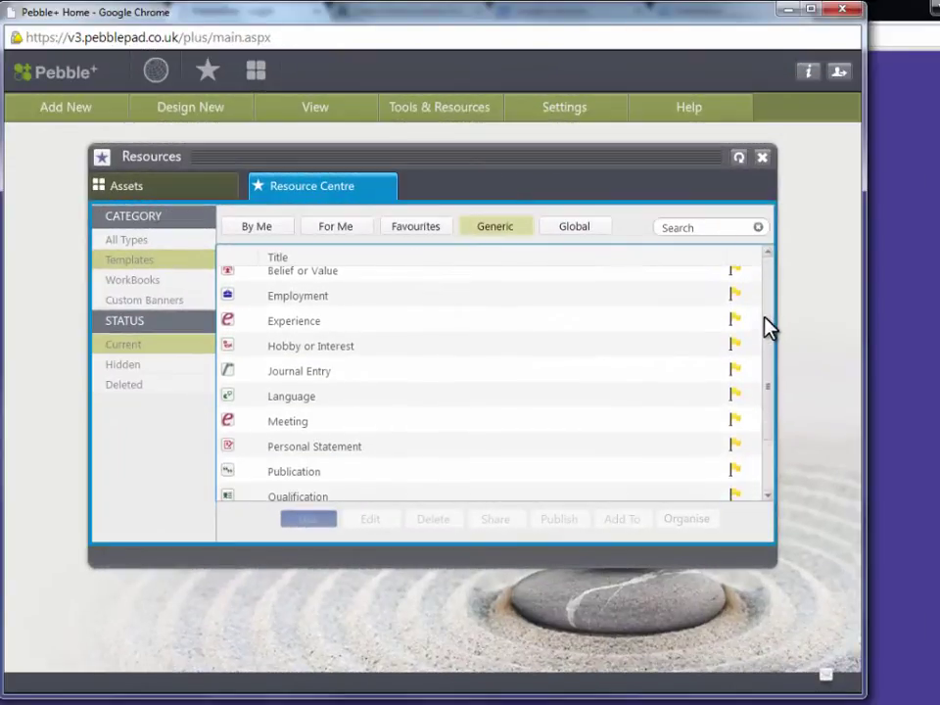
scroll(766, 328, down, 3)
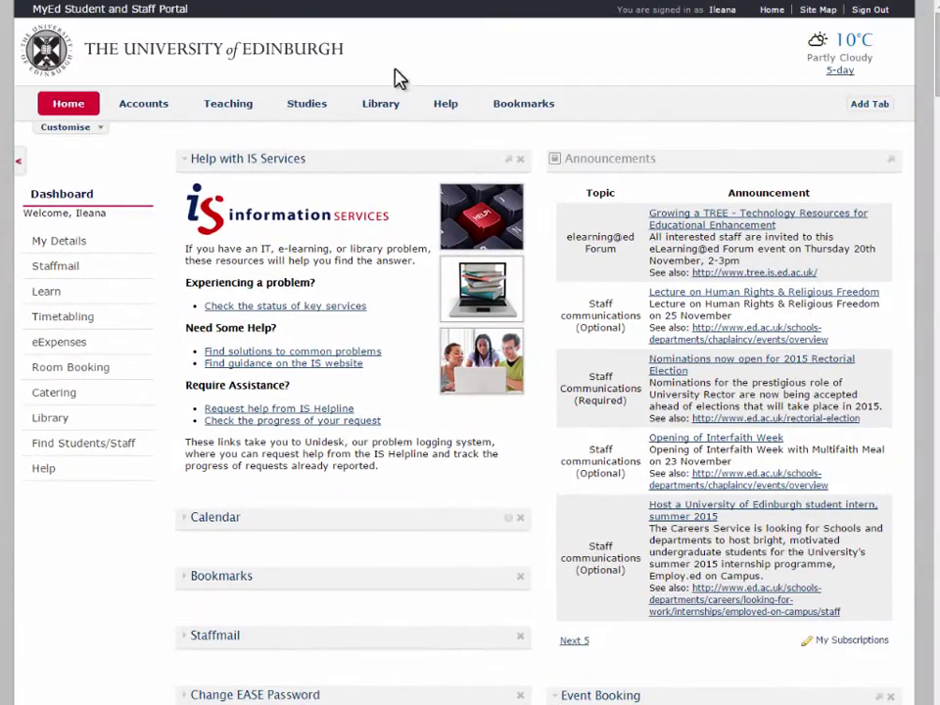
- On the MyEd Teaching tab, find the 'PEB' search result and add the PebblePad channel
mouse_move(308, 103)
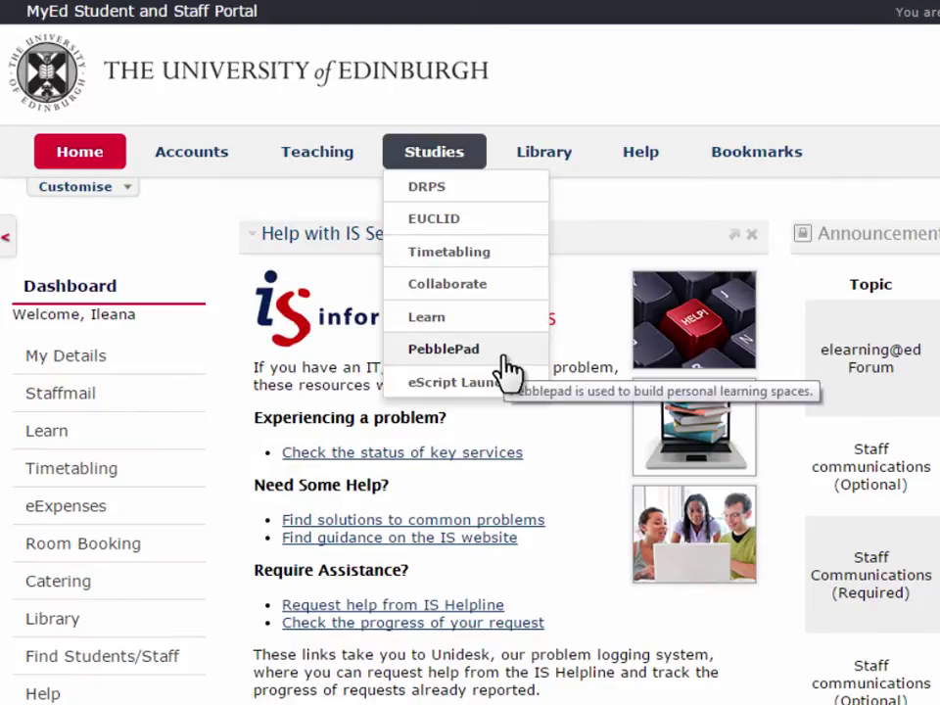
mouse_move(345, 176)
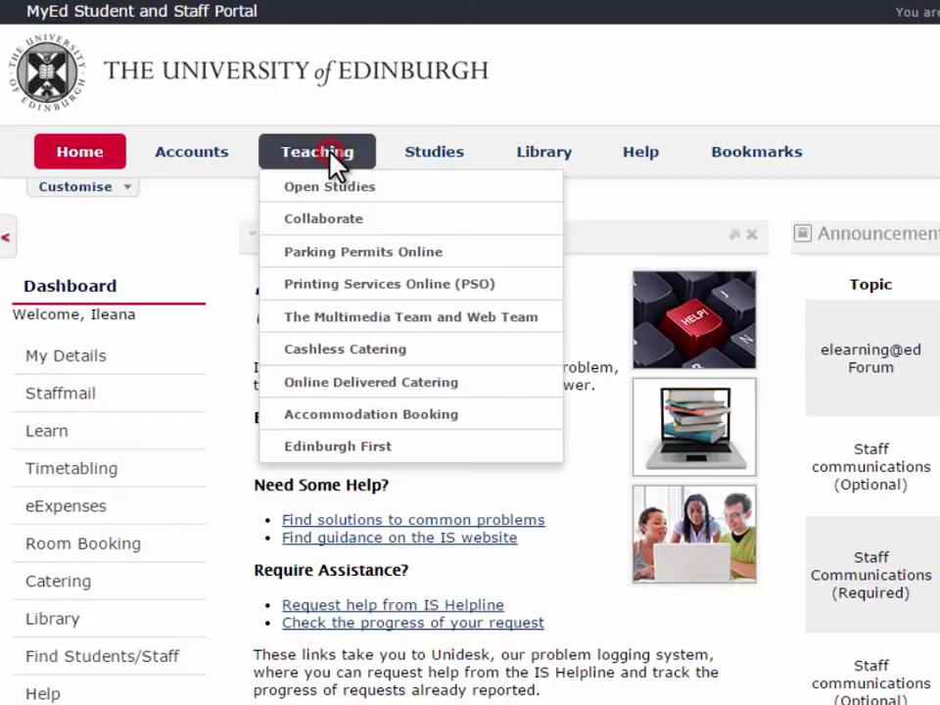
click(329, 153)
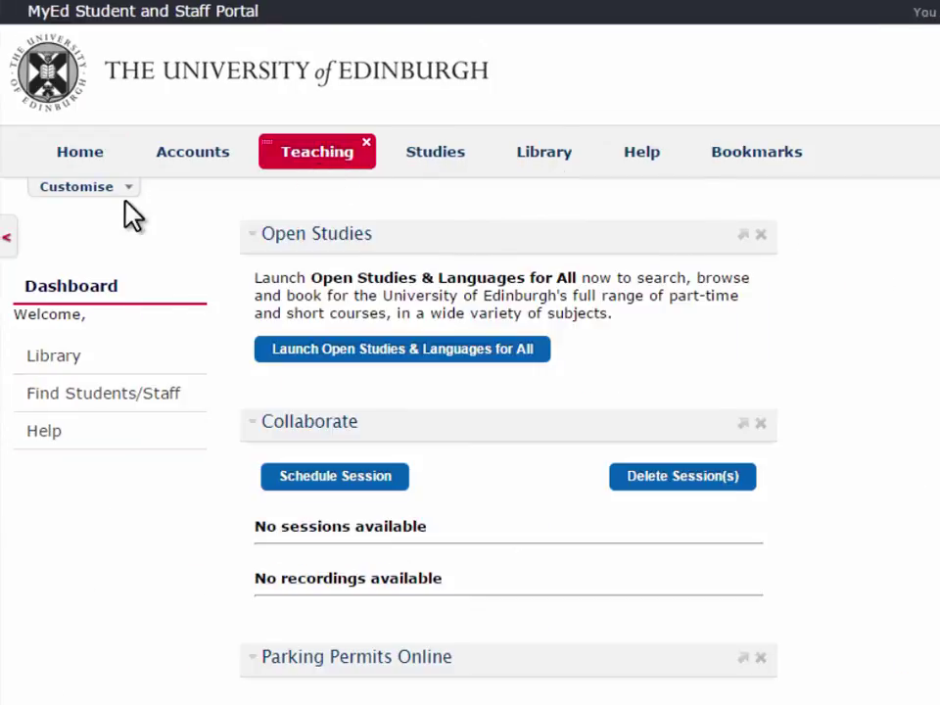
click(86, 188)
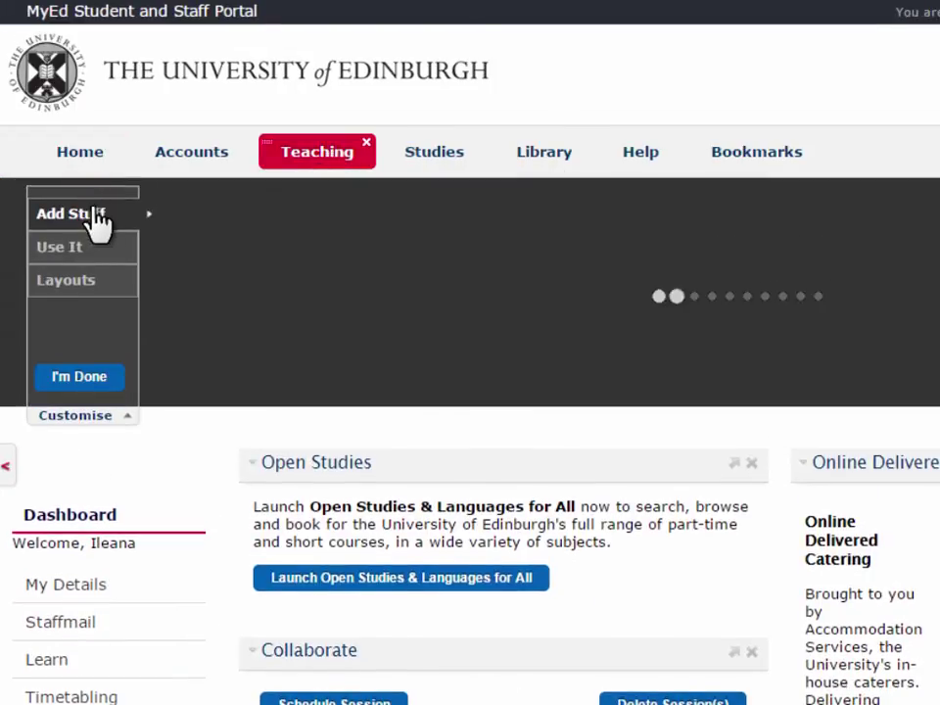
click(219, 244)
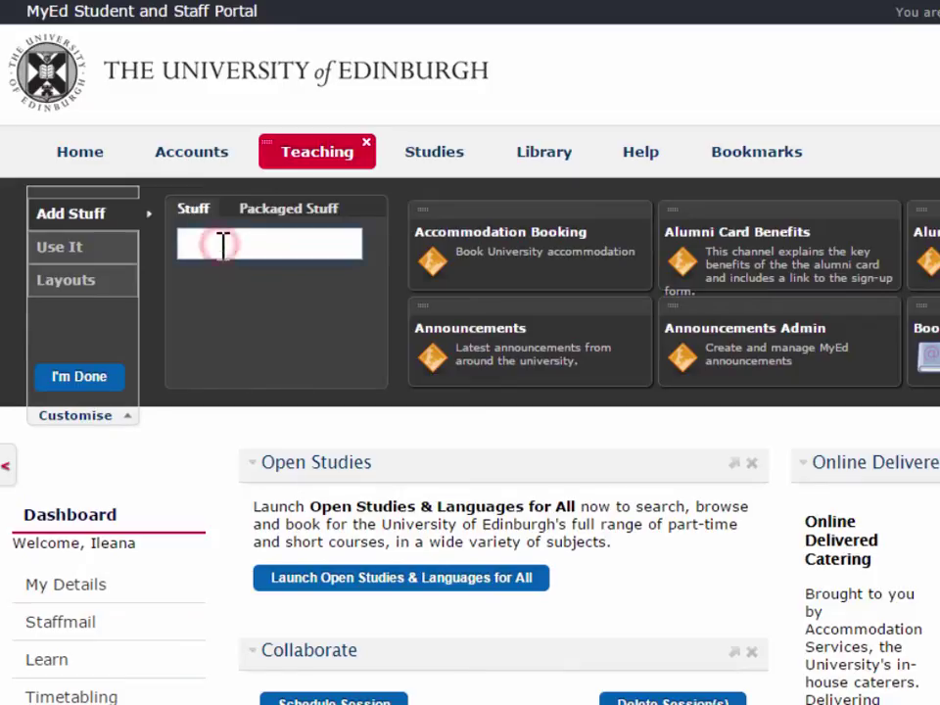
text(PEBBL)
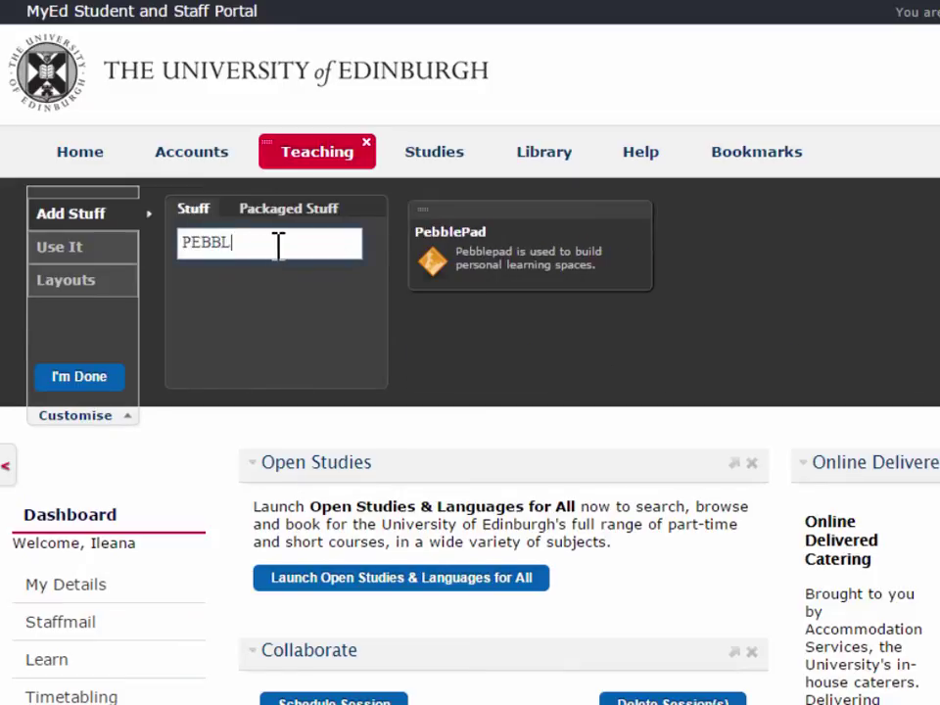
mouse_move(531, 250)
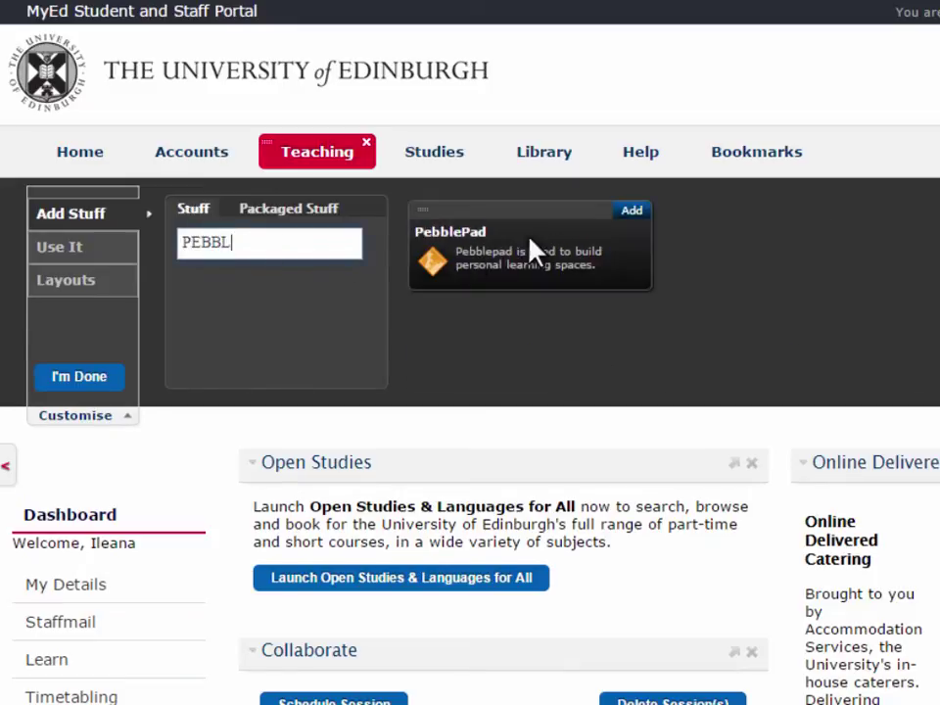
click(623, 215)
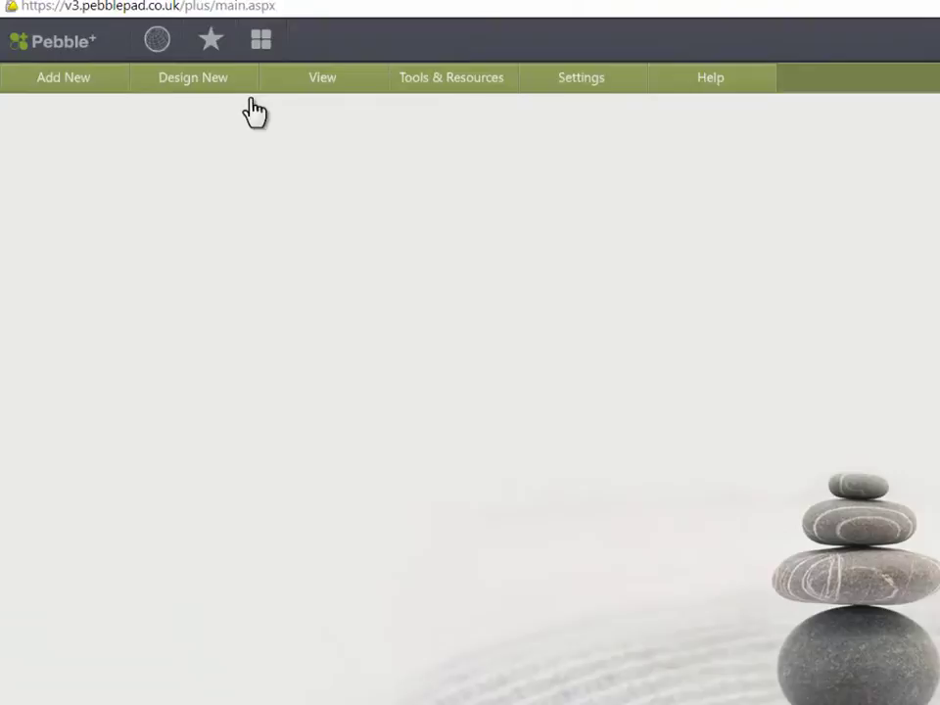
- Start a new folio page titled 'My Folio Page' with description 'About Me'
click(195, 89)
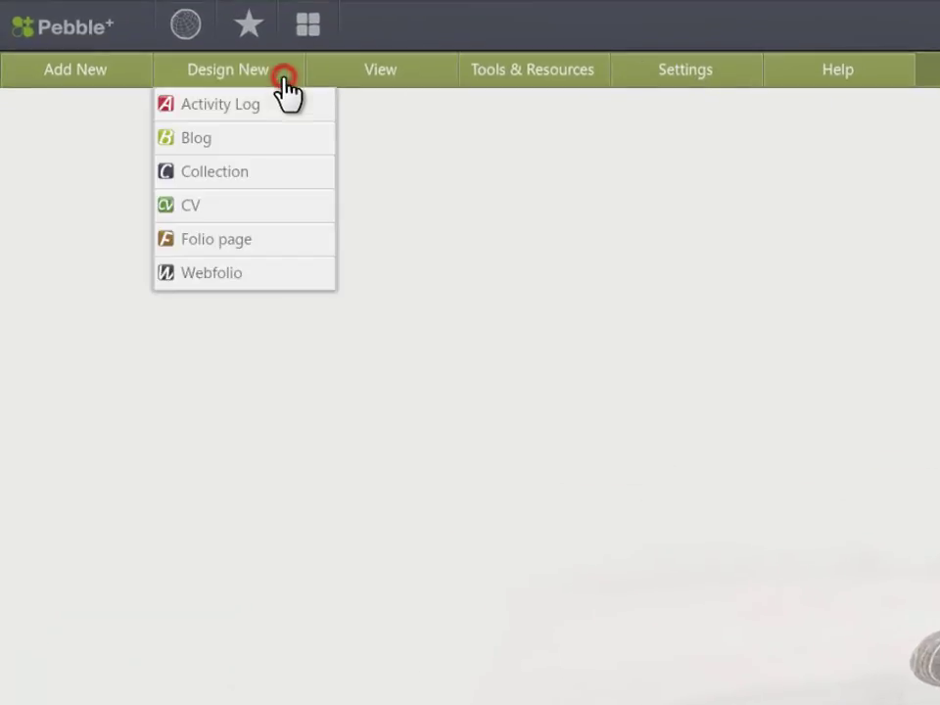
click(318, 238)
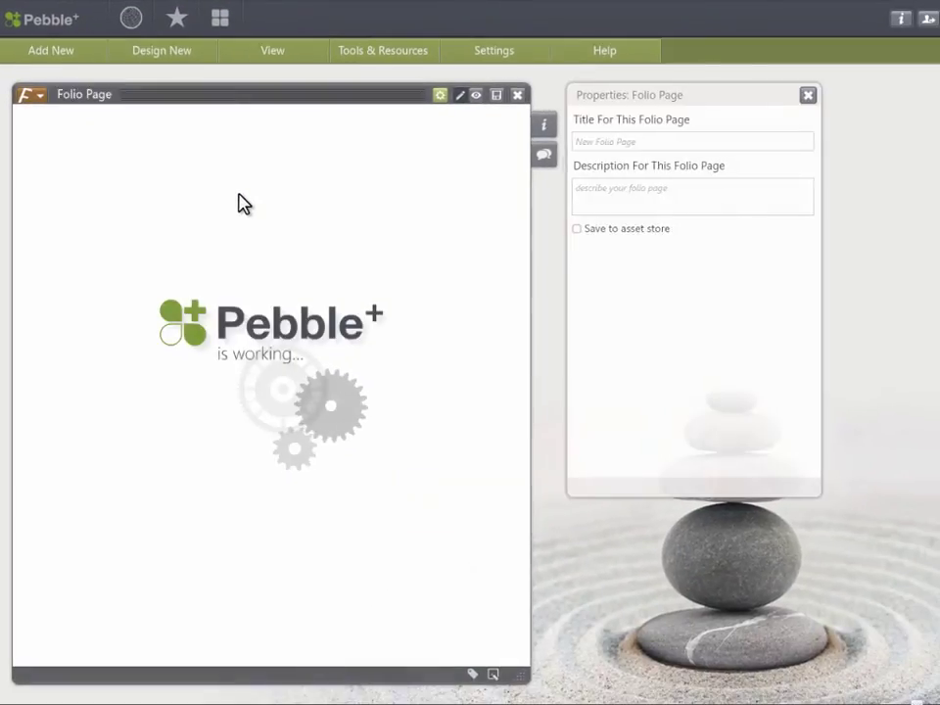
click(702, 140)
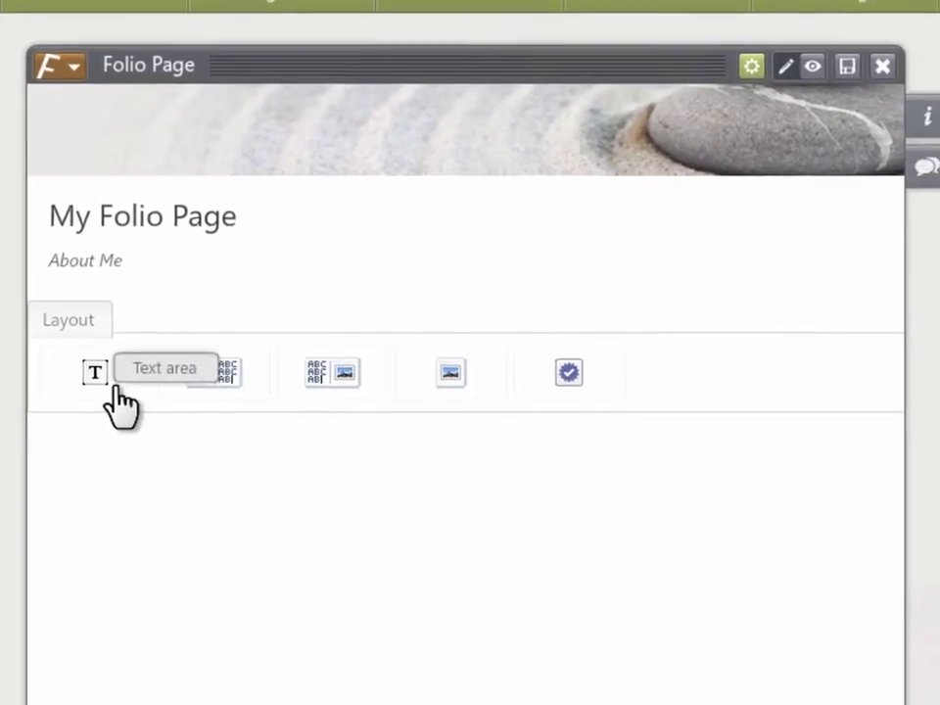
- Add a text area introducing yourself, beginning 'This folio page could contain'
click(117, 387)
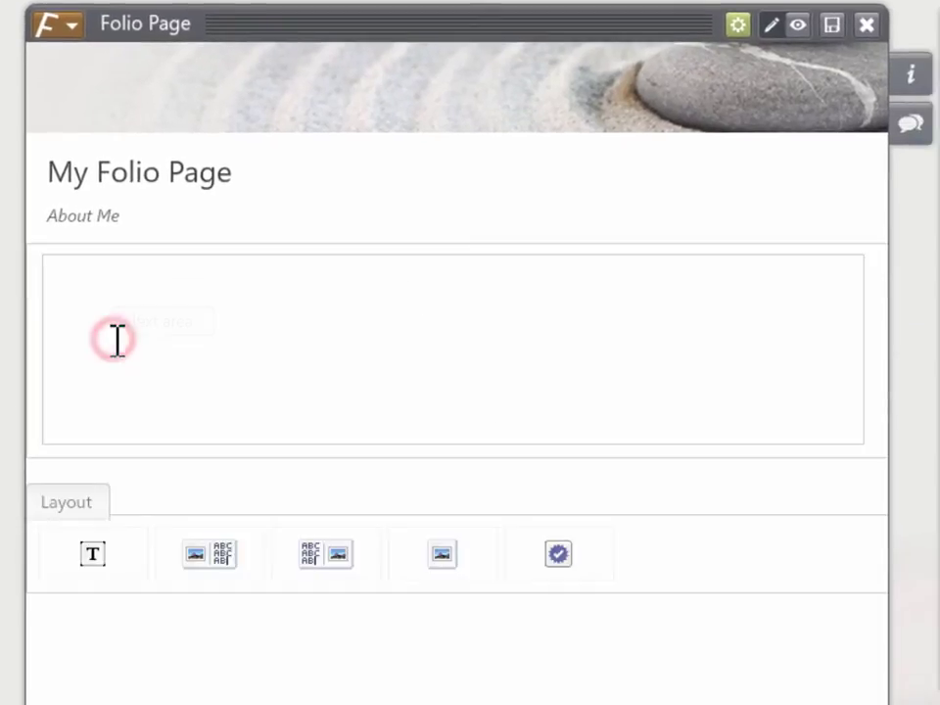
click(126, 403)
text(This folio page could contain)
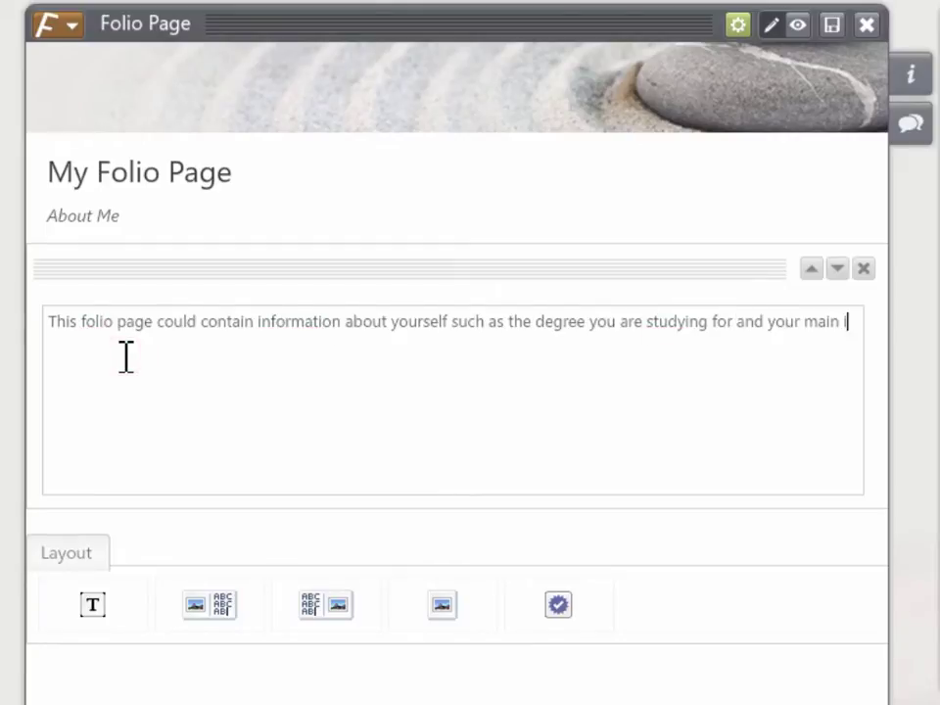
- Upload PebblePad.png, confirming copyright, and insert it as a media element below the text
click(424, 609)
click(279, 525)
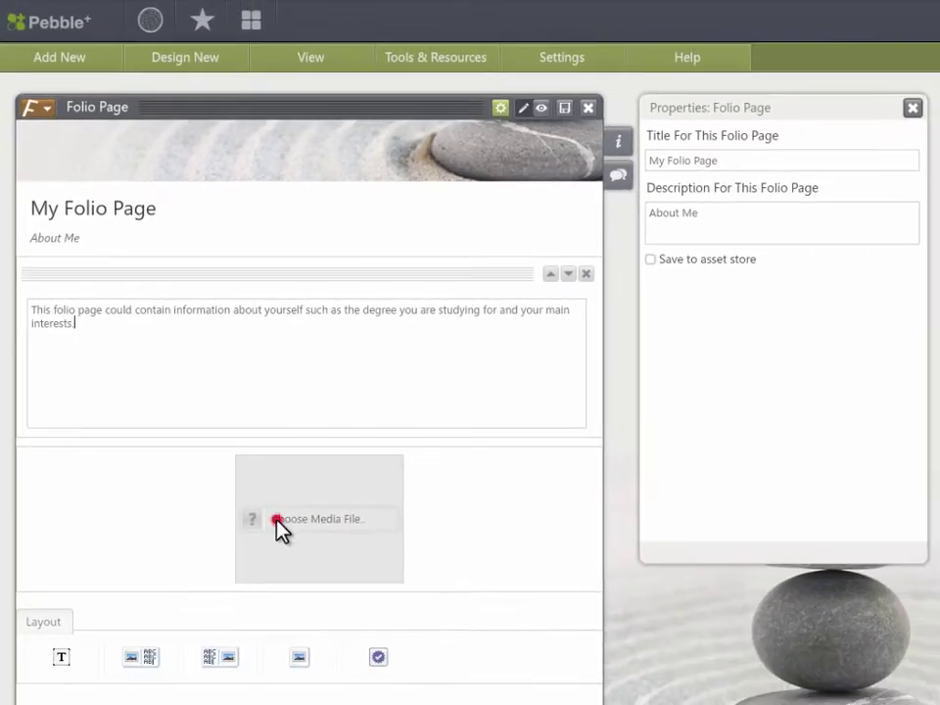
click(602, 473)
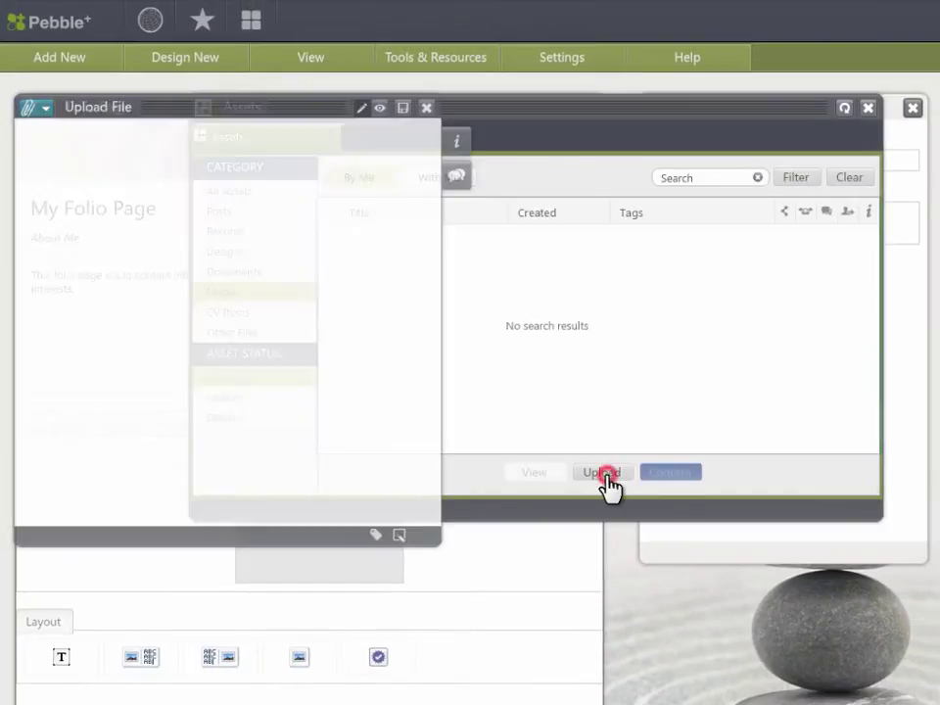
click(402, 364)
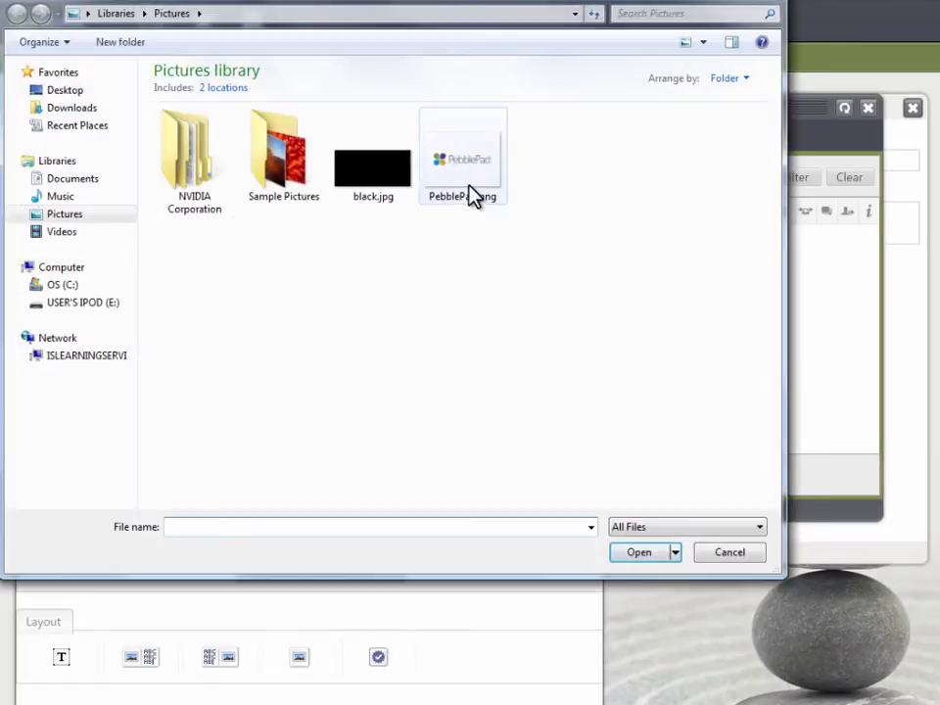
double_click(470, 186)
click(55, 415)
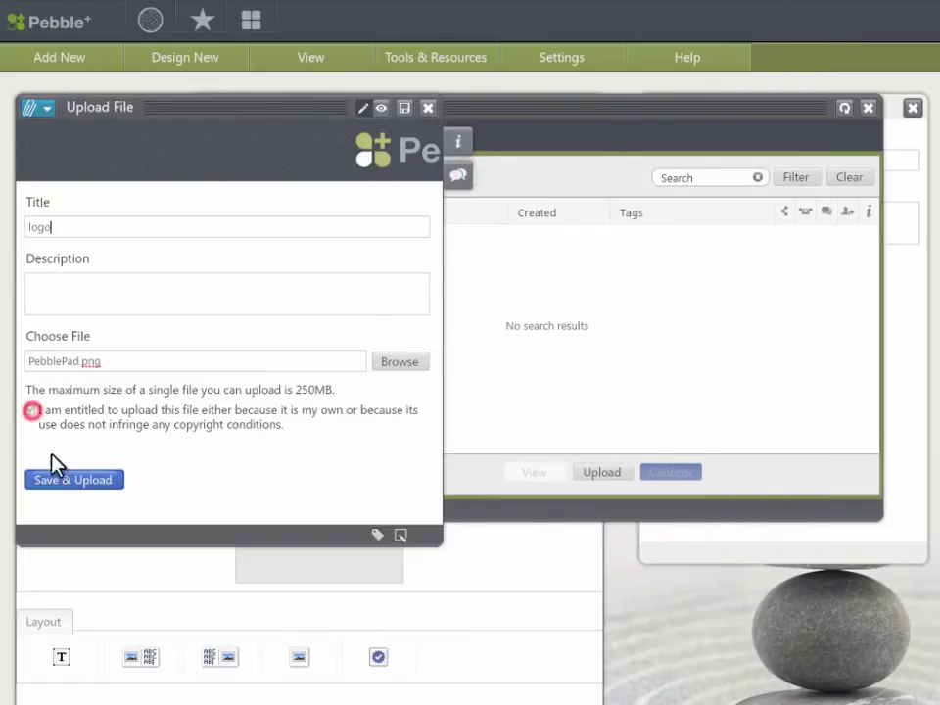
click(60, 482)
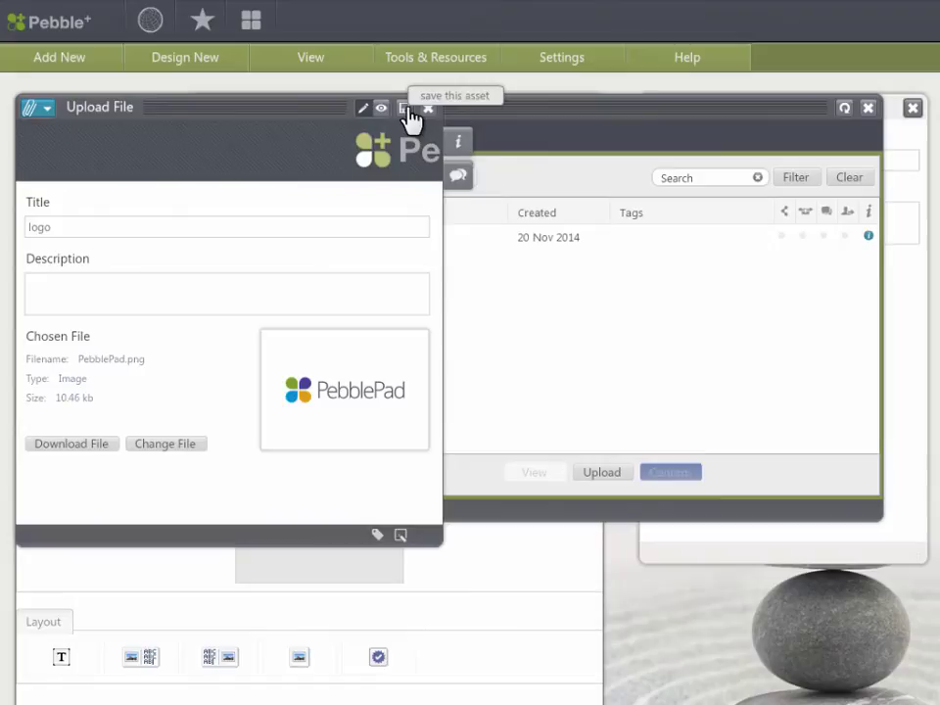
click(428, 109)
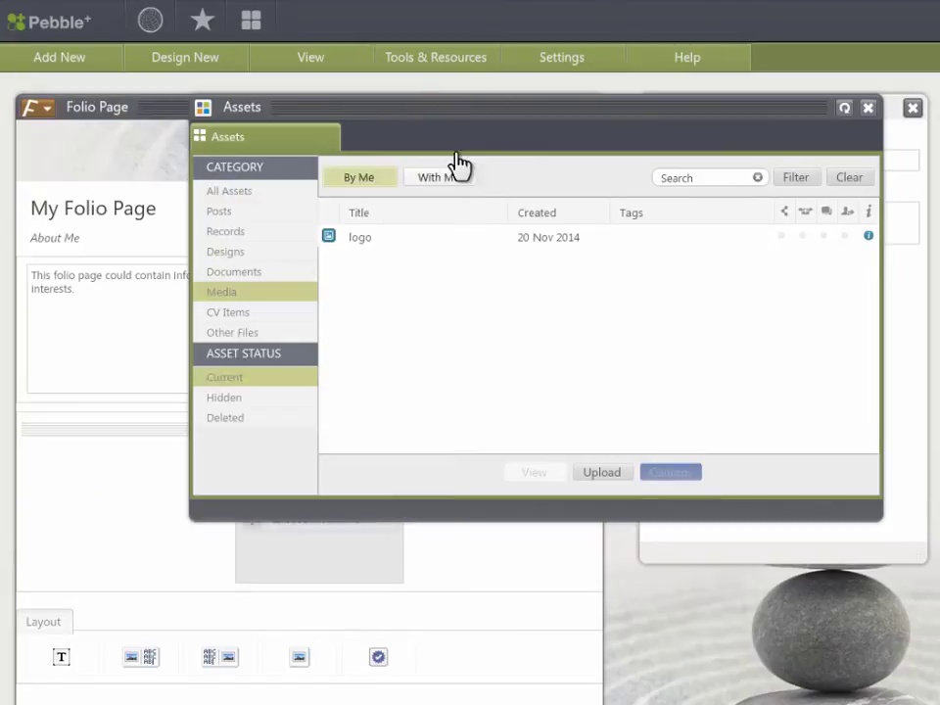
click(455, 238)
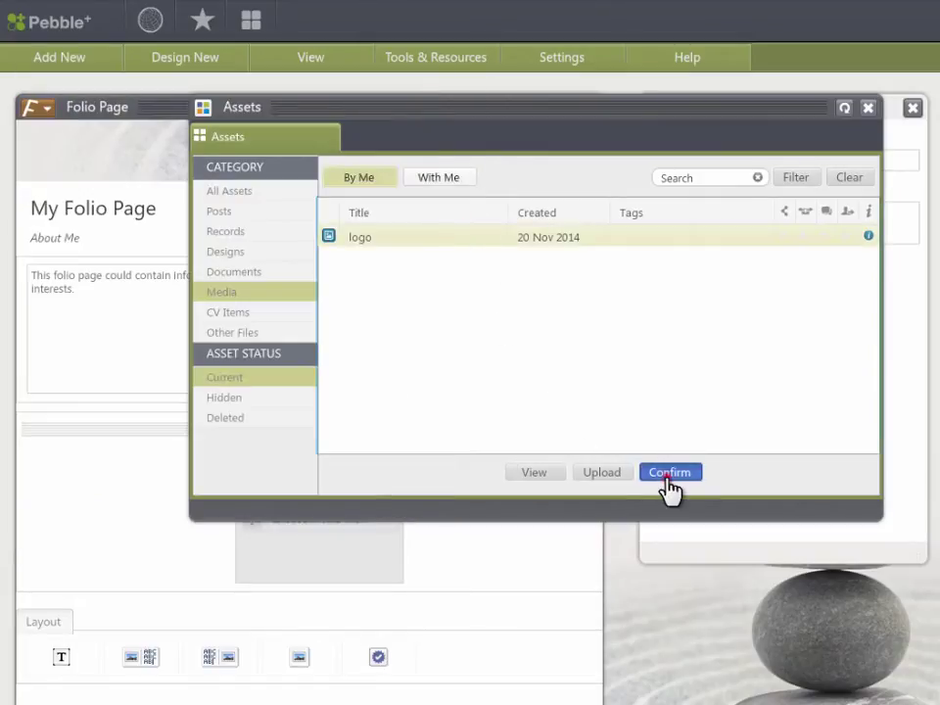
click(668, 474)
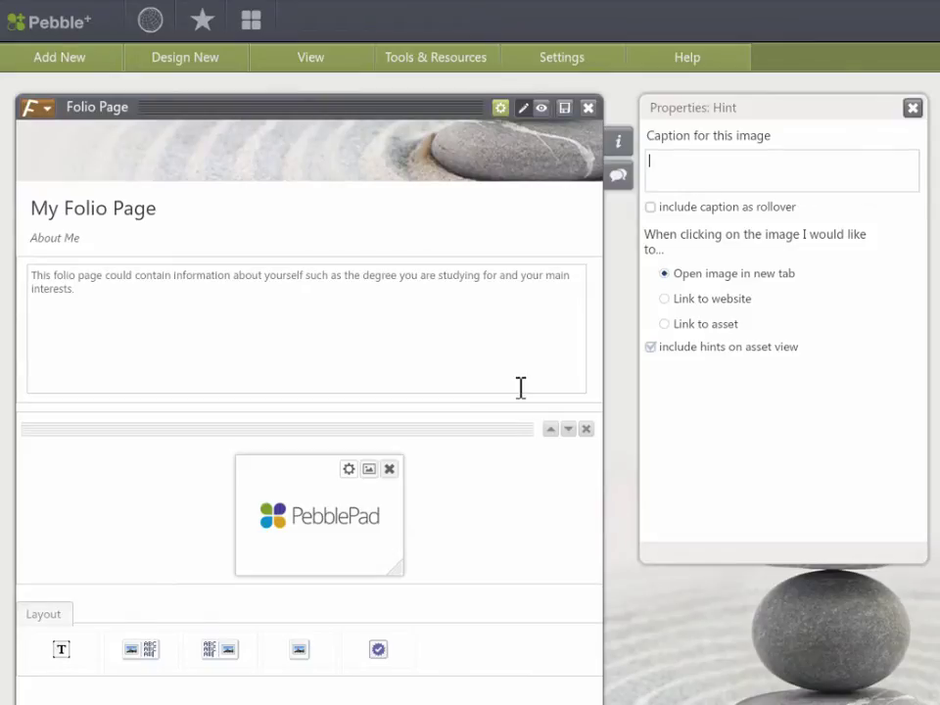
- Save the folio page, preview it, and close it
click(564, 113)
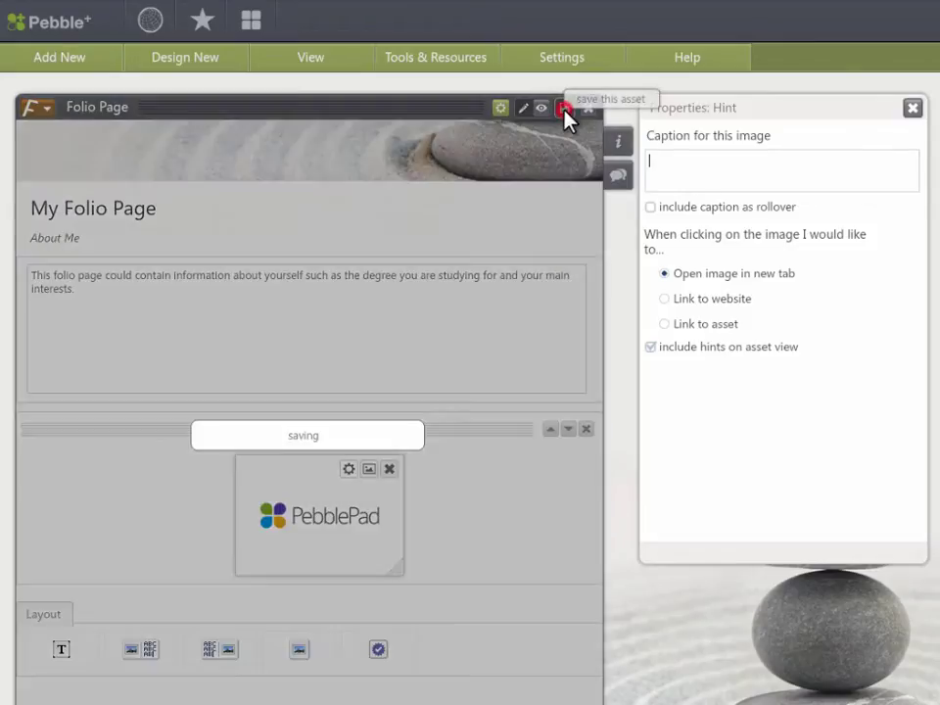
click(543, 110)
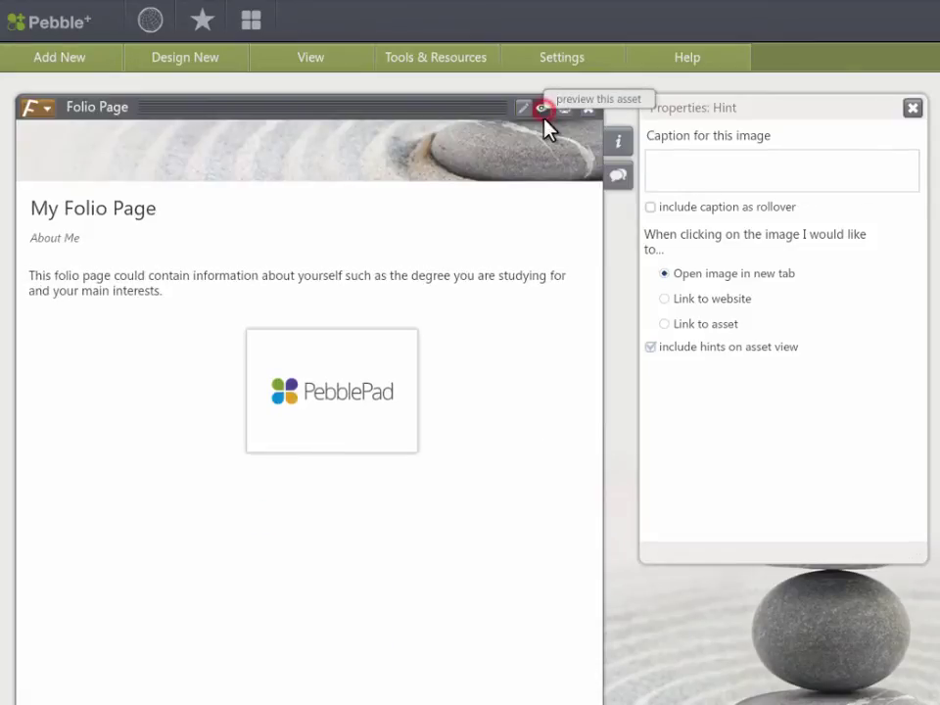
click(588, 108)
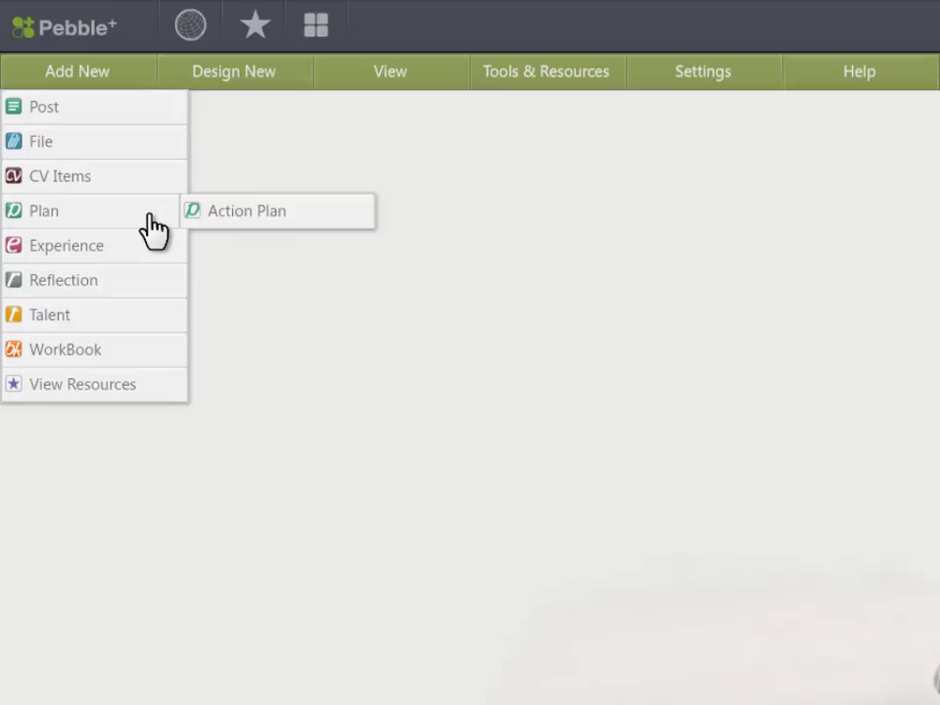
- Create an Action Plan titled 'My Action Plan' with the aim 'Create and deliver training to users.'
click(293, 214)
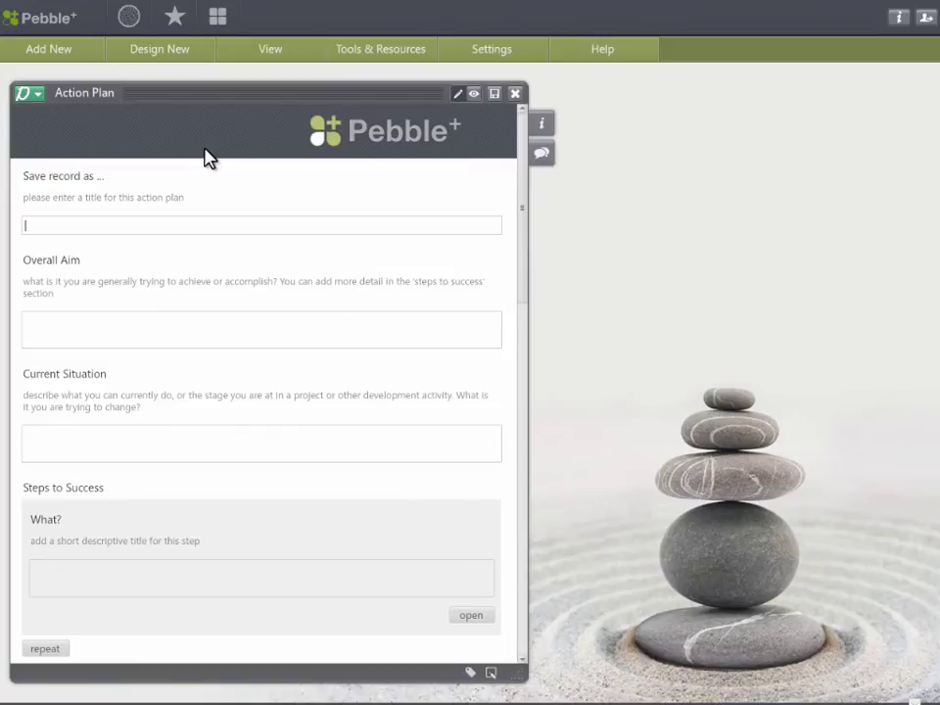
text(My Ac)
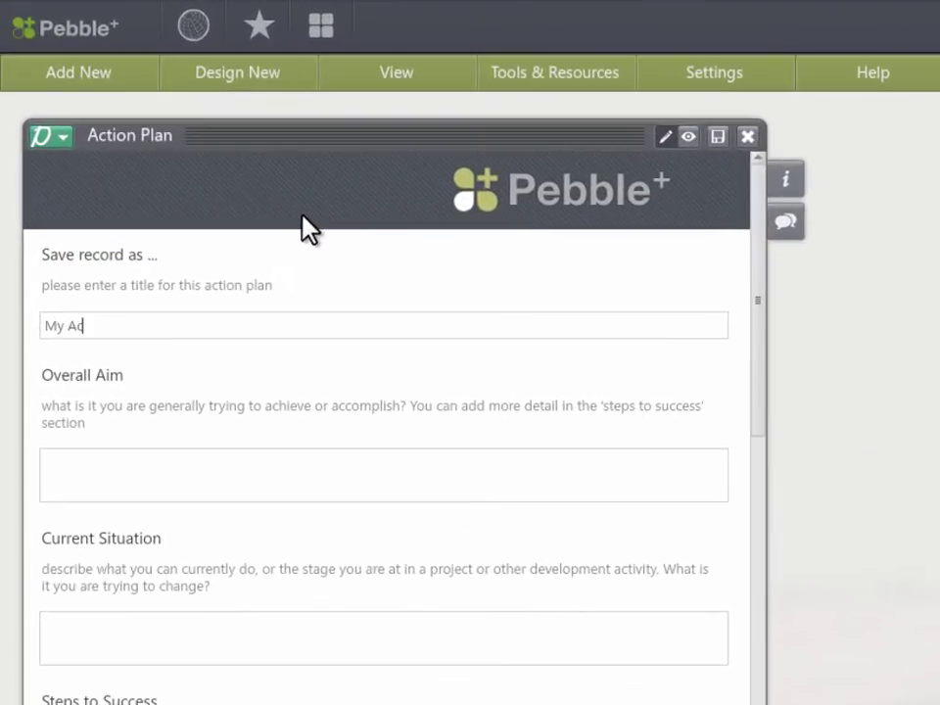
text(Create and deliver training to users.)
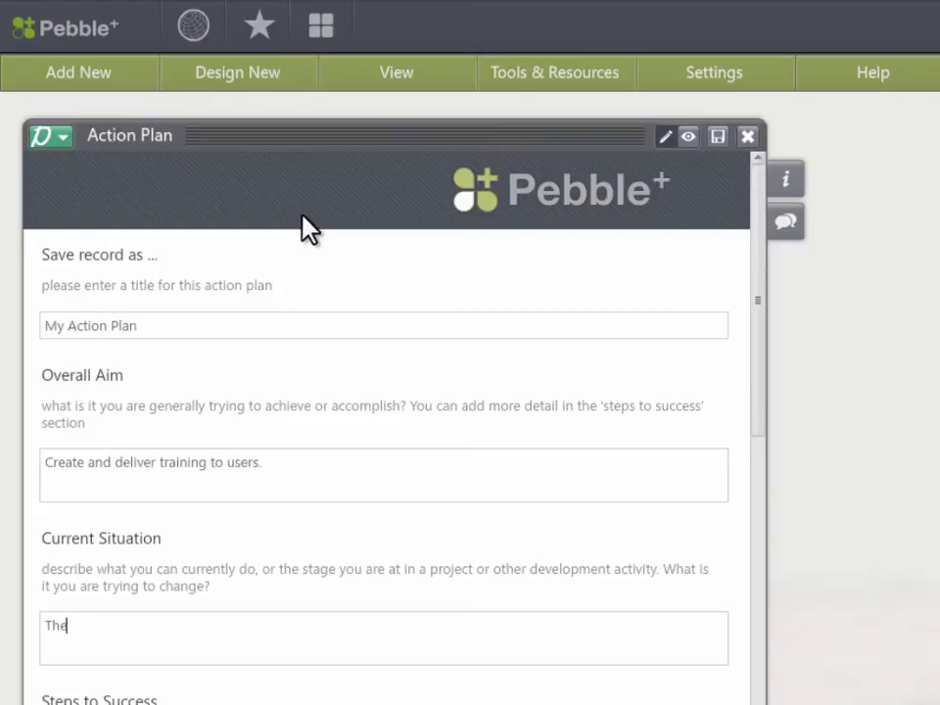
text(o be updated)
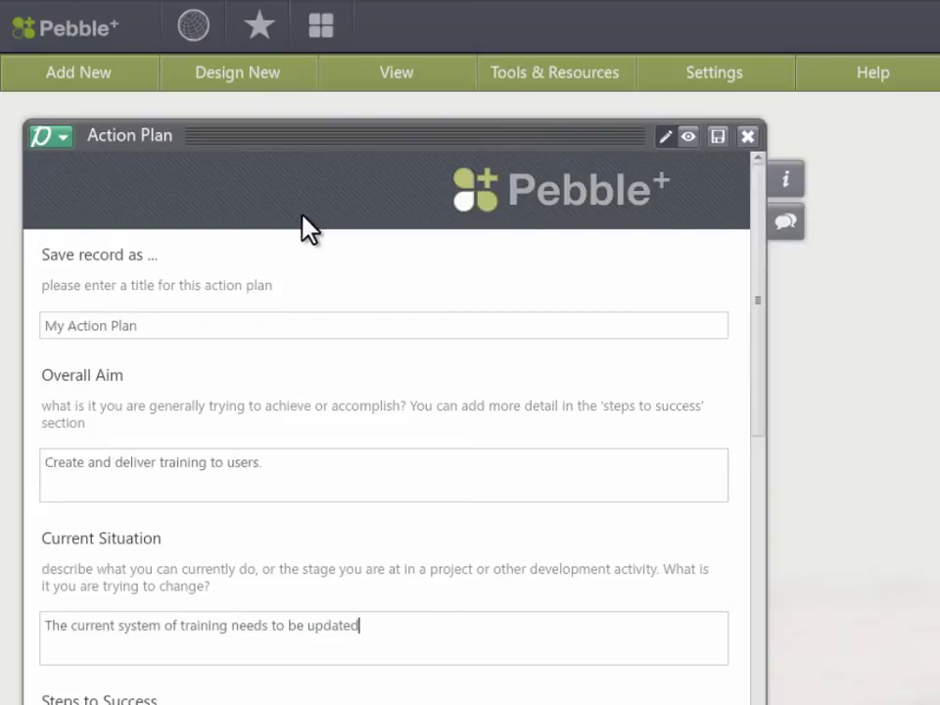
text(und the University.)
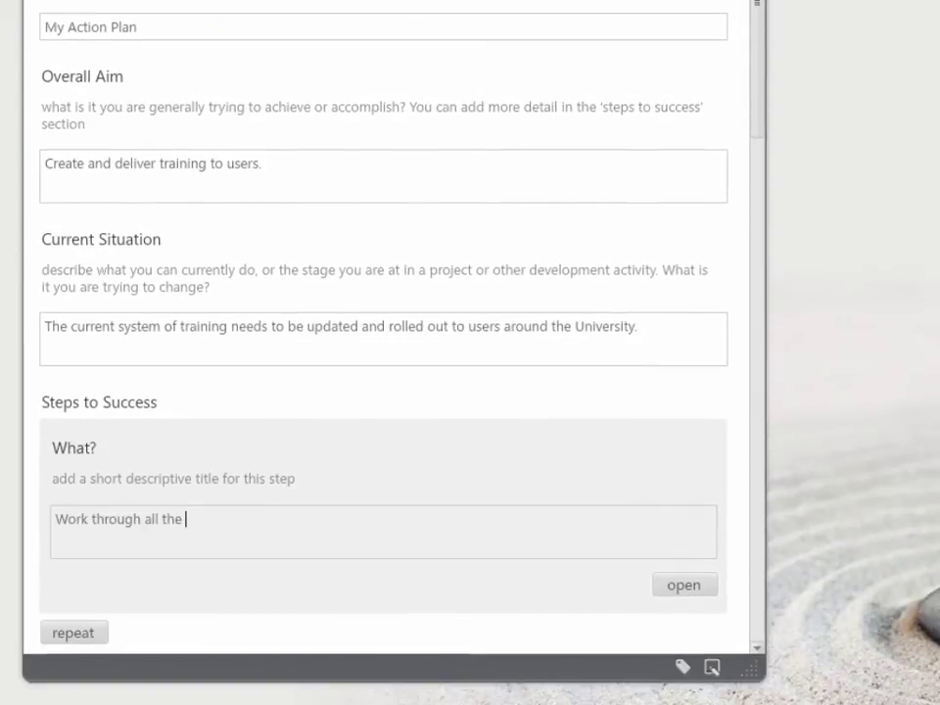
text(ining documentation and look f)
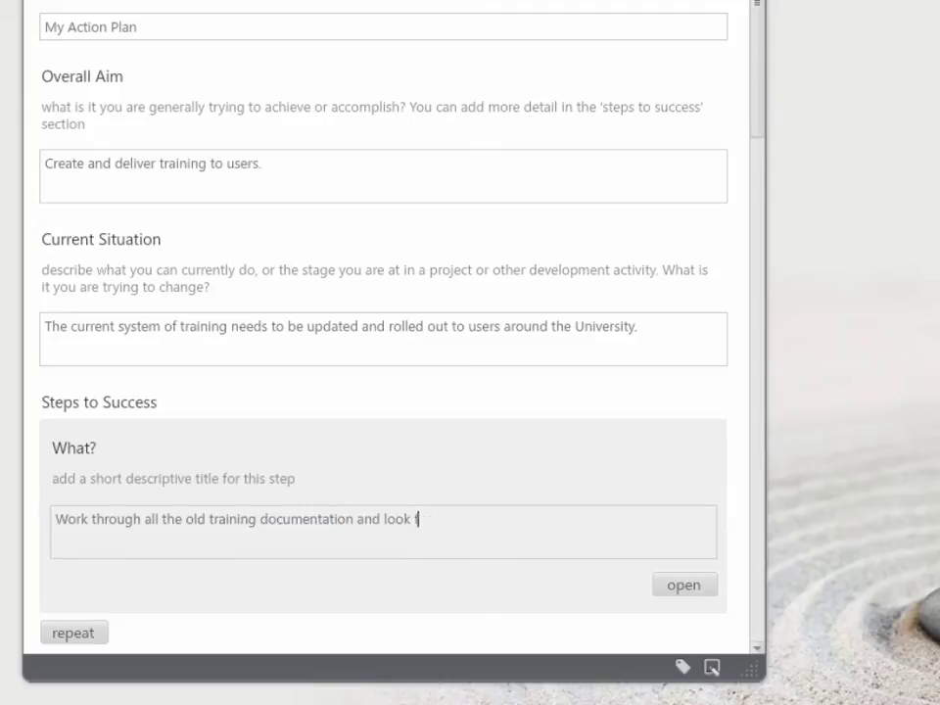
text(or gaps and out of date informatio)
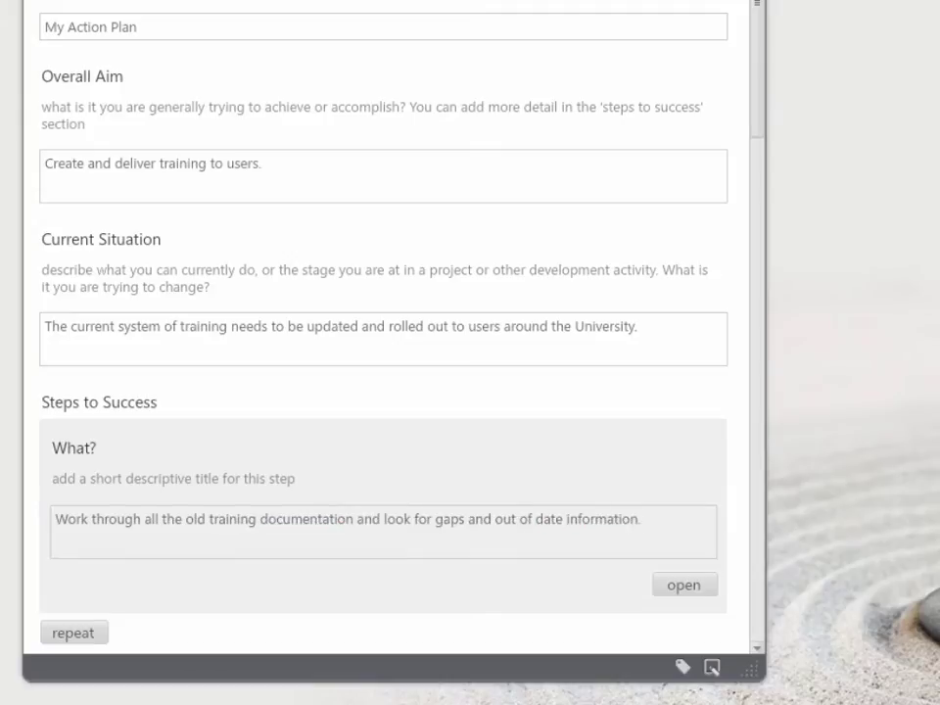
text(n.)
- Set the Action Plan's completion deadline to 30 Jan 2015
scroll(323, 108, down, 6)
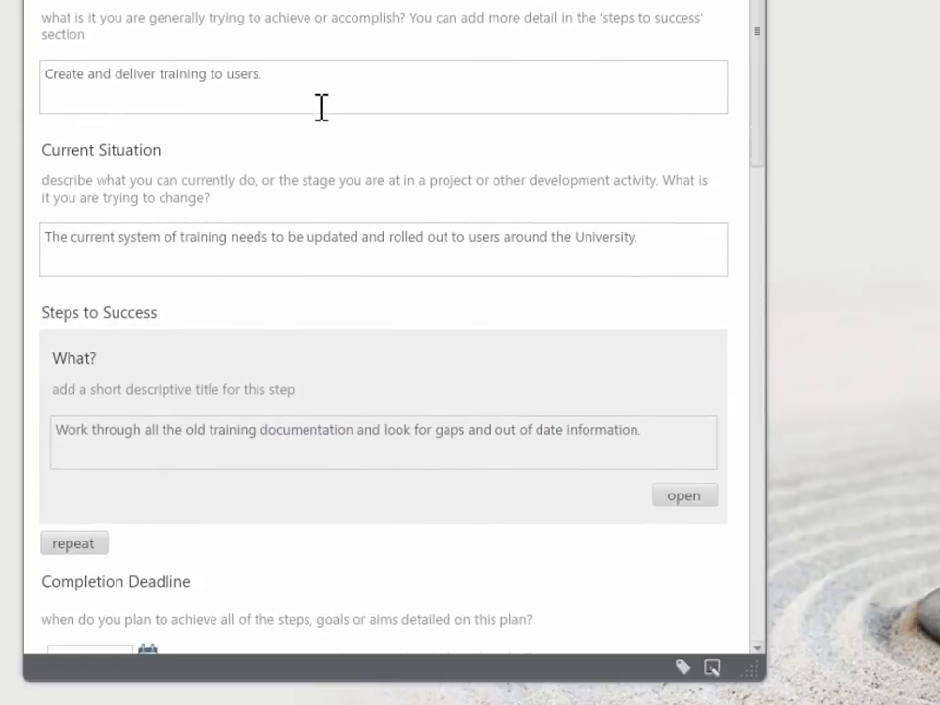
scroll(323, 118, down, 5)
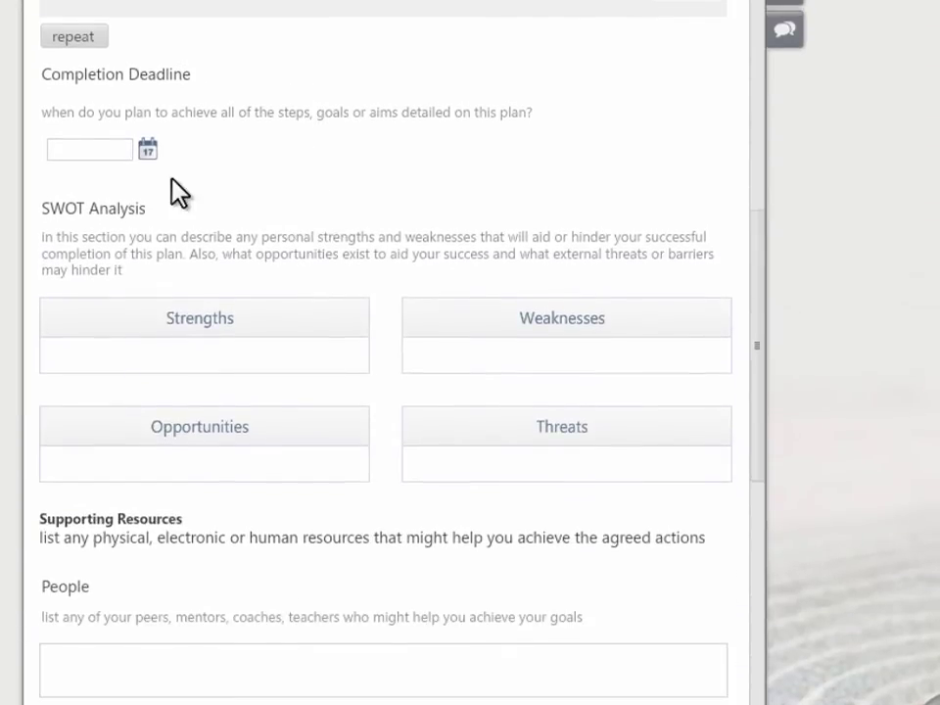
click(147, 150)
click(326, 153)
click(326, 152)
click(272, 262)
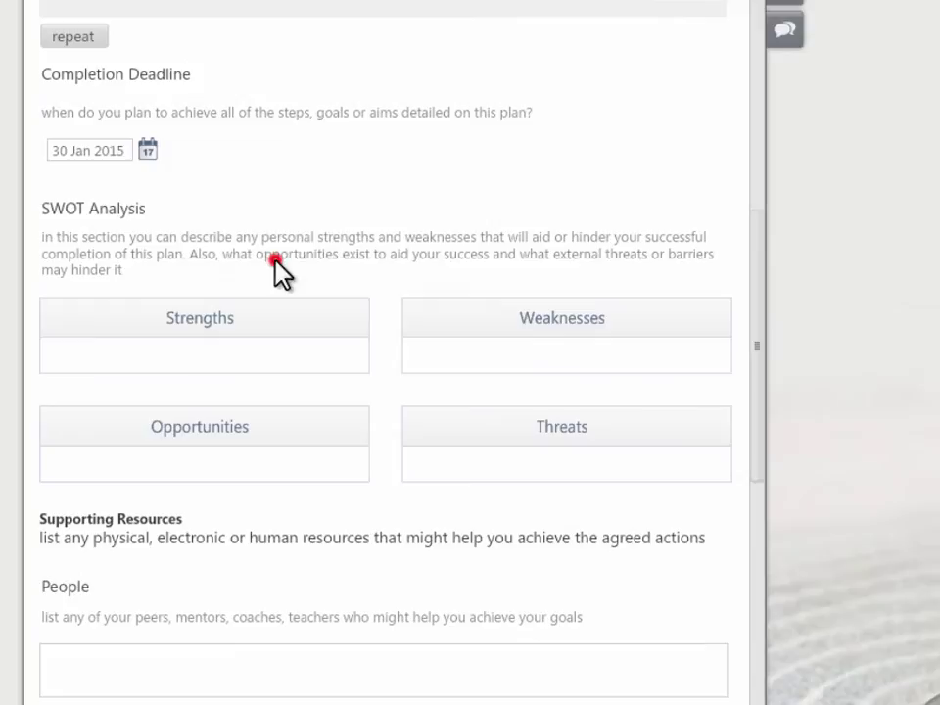
- Fill in SWOT: strengths 'Experience of writing training plans', weaknesses 'Still new to the system', plus opportunities
scroll(369, 237, down, 3)
scroll(369, 237, down, 1)
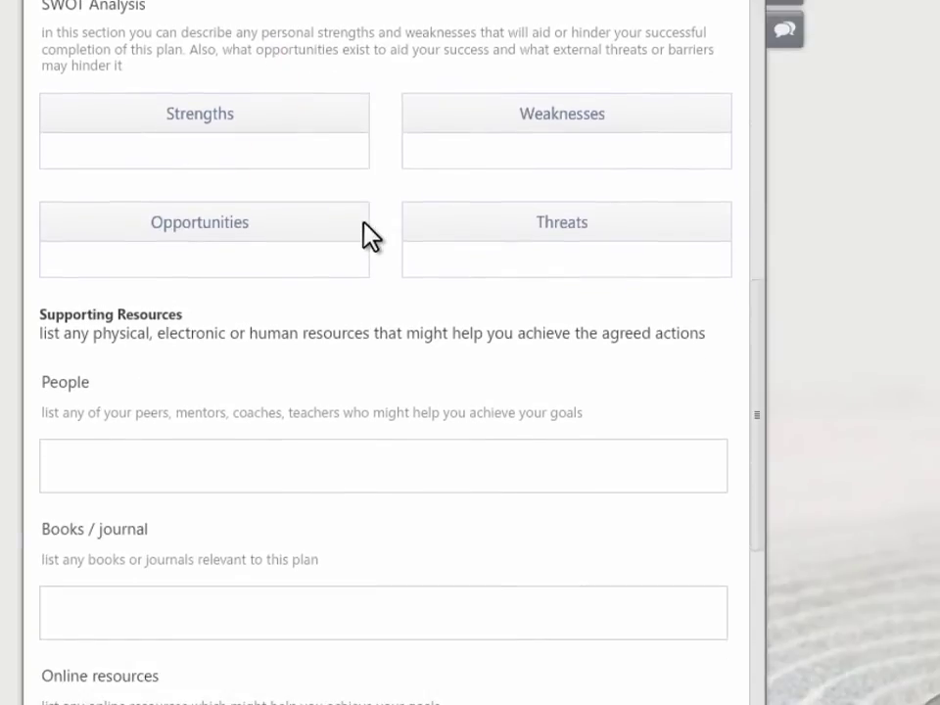
click(126, 120)
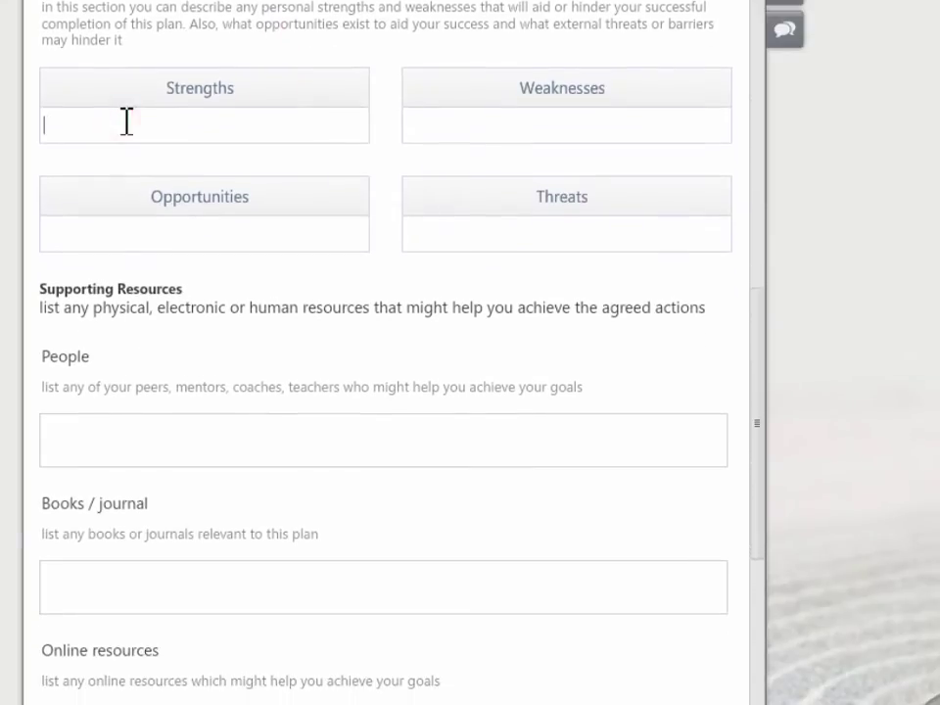
click(126, 120)
text(Experience of writing training plans)
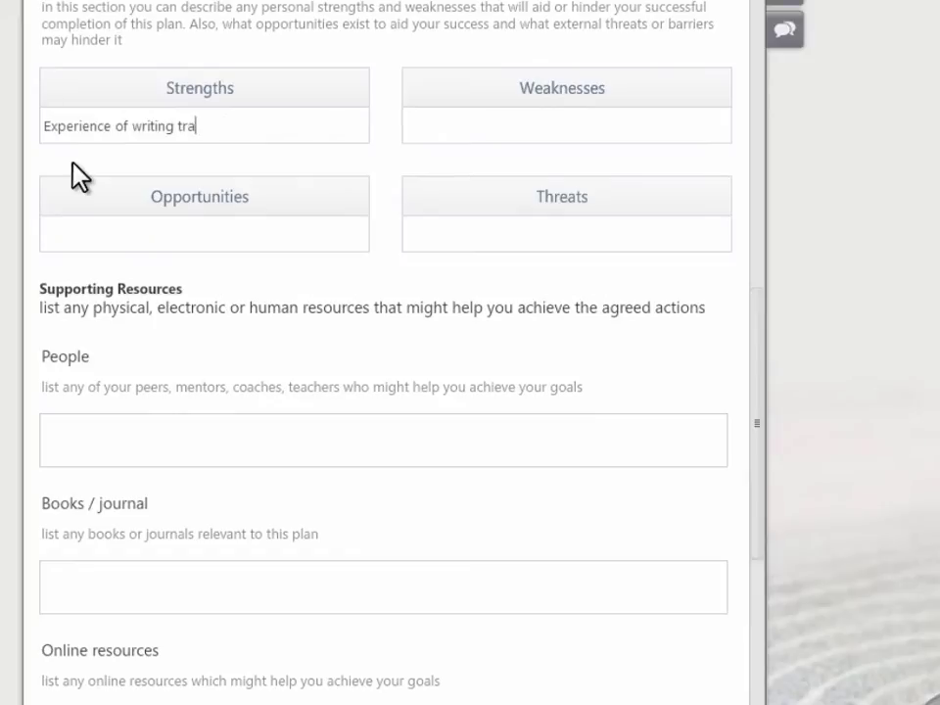
key(Tab)
text(Still new to the system)
key(Tab)
text(Colleagues wit)
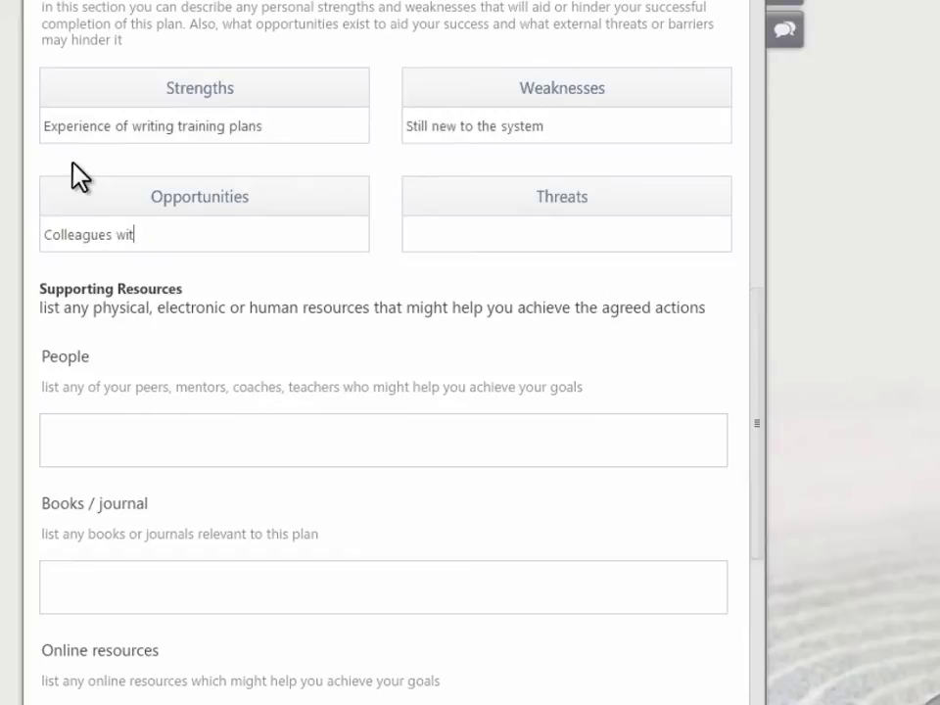
text(h greater knowledge of the system, a chance to improve my )
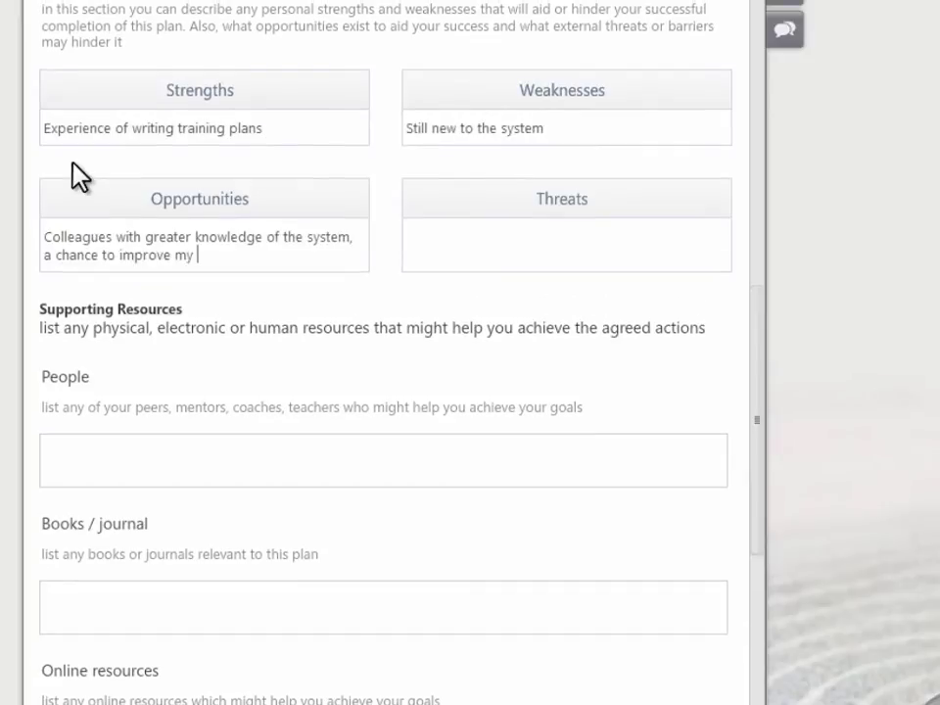
text(knowledge and skillsLack of time and resour)
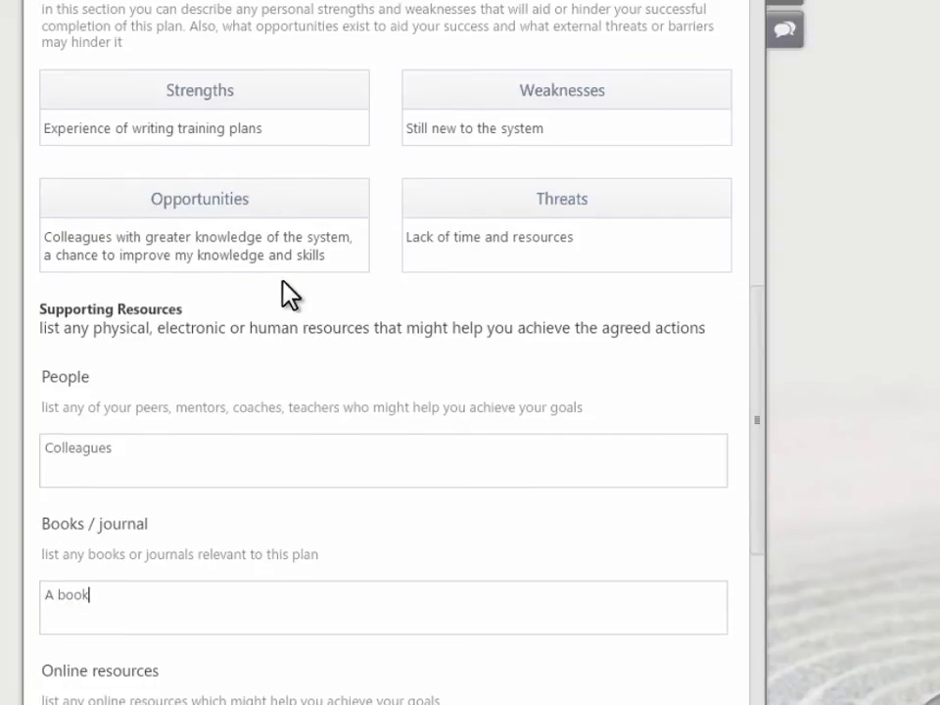
- Add the e-portfolios web link and 'Old training manuals' as resources, then write the reflection
scroll(286, 289, down, 3)
scroll(298, 297, down, 6)
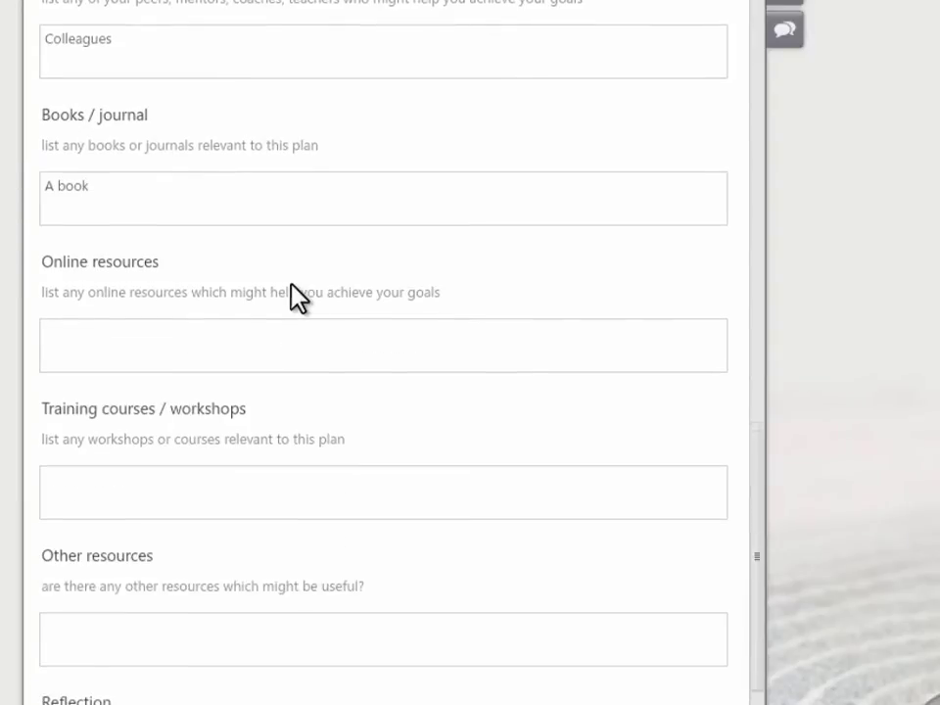
click(231, 204)
text(http://www.ed.ac.uk/schools-departments/information-services/learning-technology/e-portfolios)
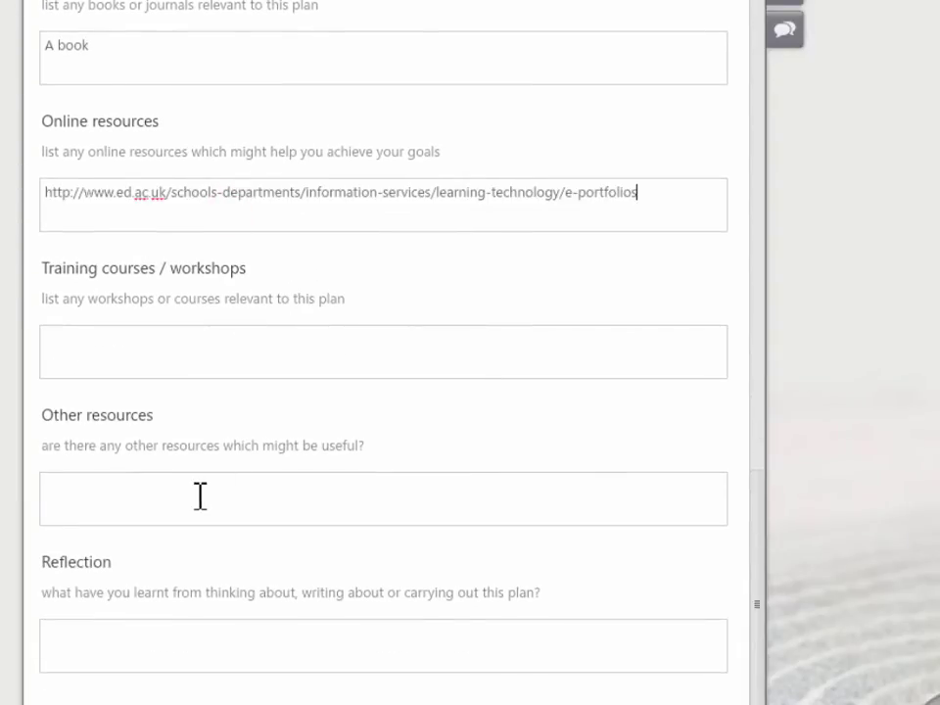
text(Old training manuals)
key(Tab)
text(I have learn)
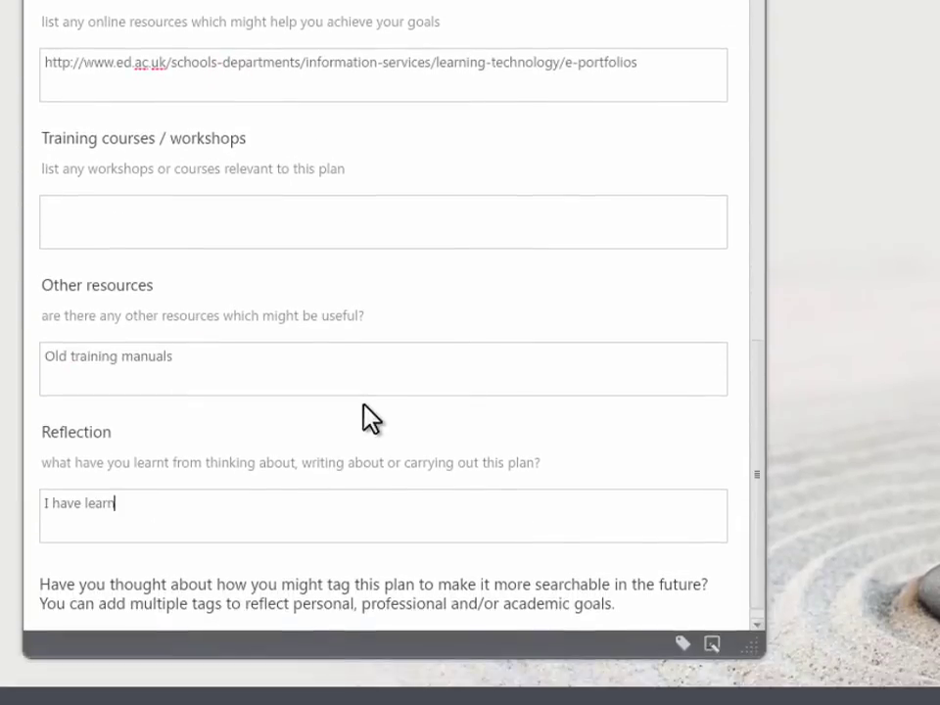
text(t that I need to consider blocking out additional time for setting up the training )
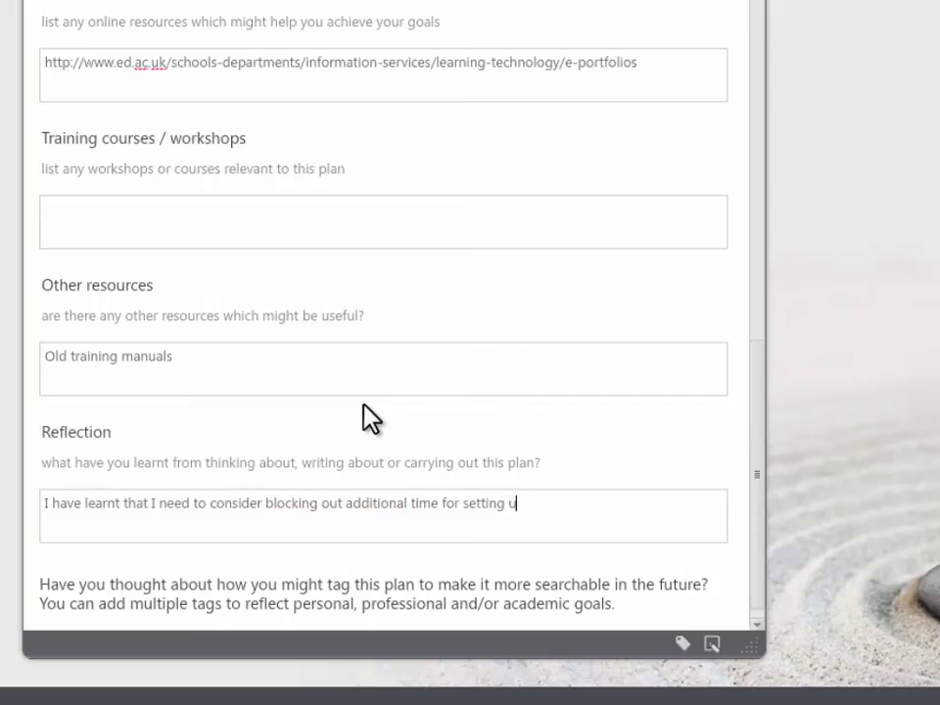
text(courses.)
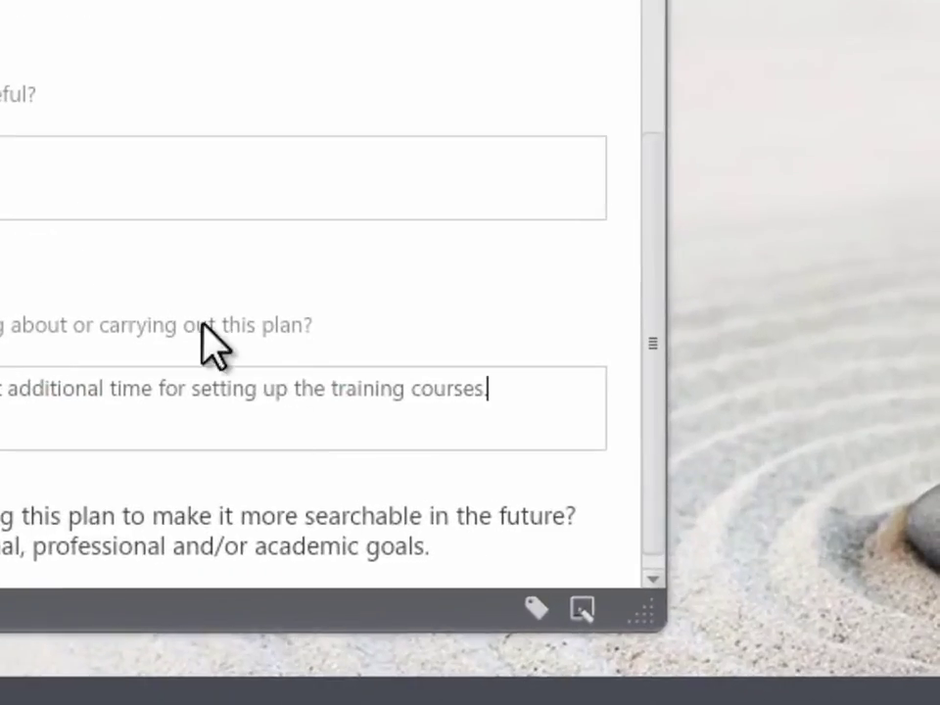
- Add the 'Training' tag to My Action Plan, then save and close the plan
click(536, 608)
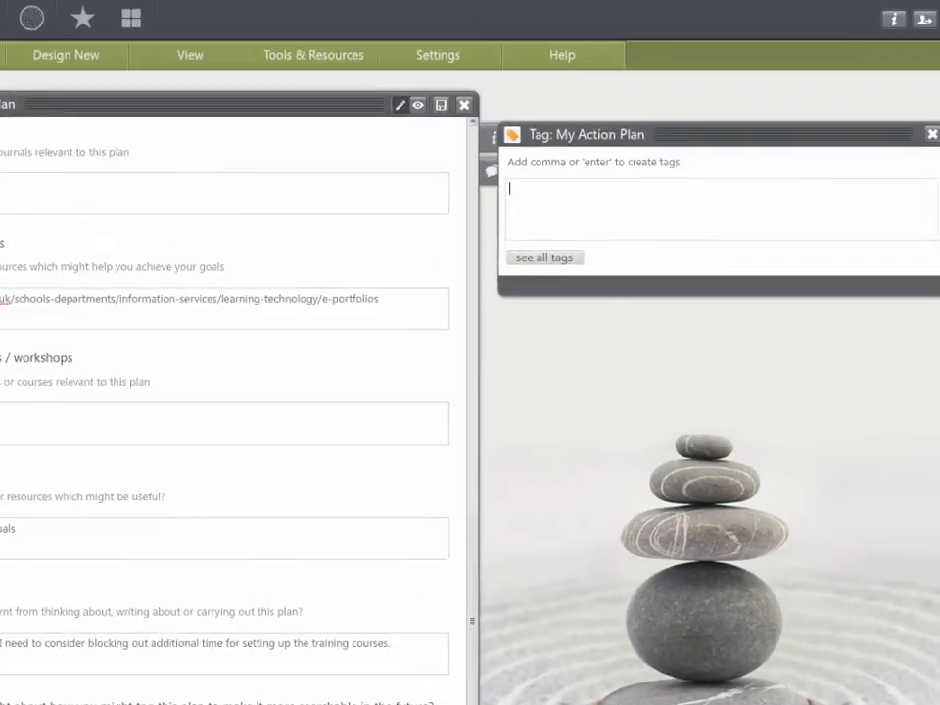
text(training)
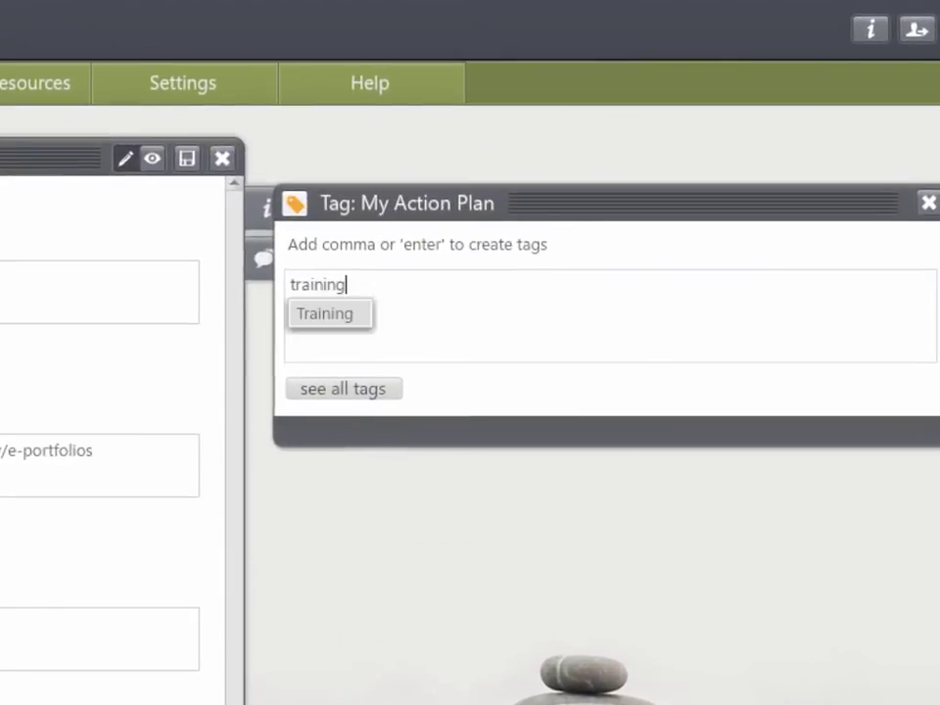
key(Return)
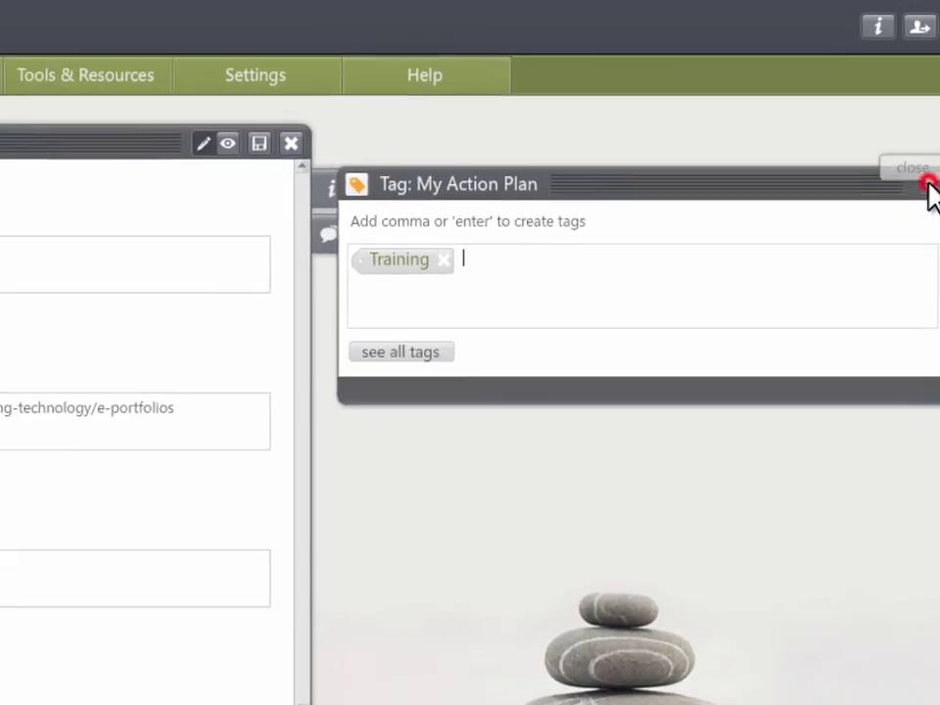
click(928, 204)
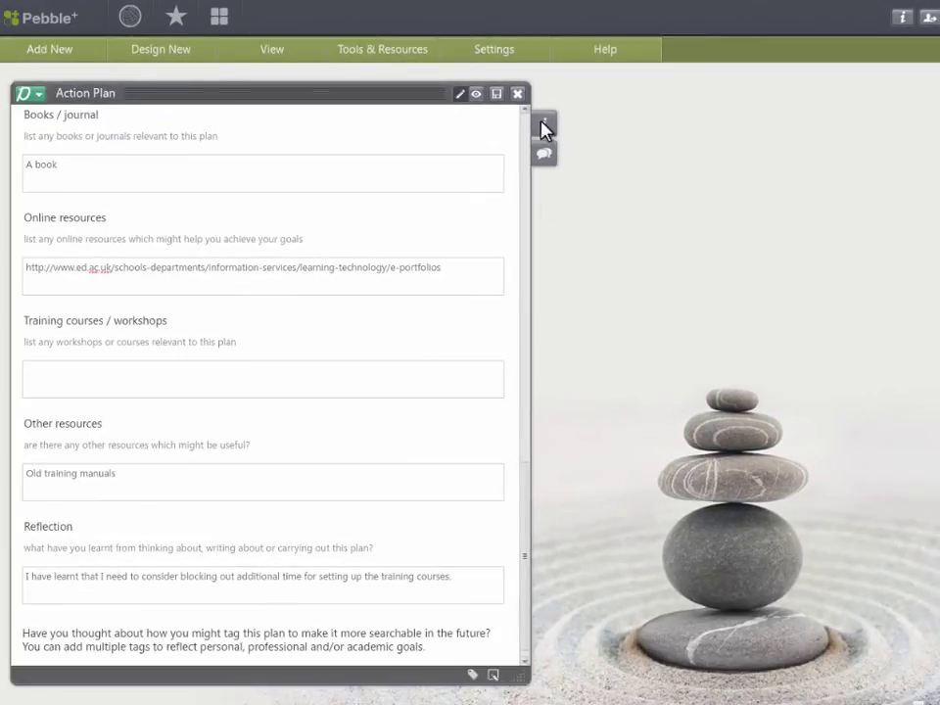
click(496, 94)
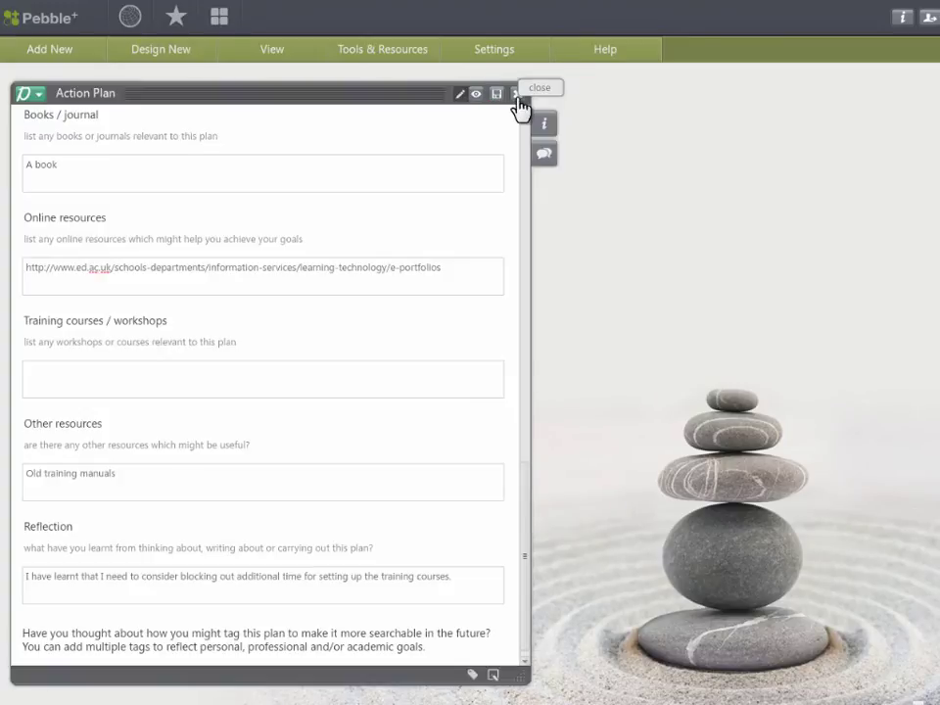
click(517, 94)
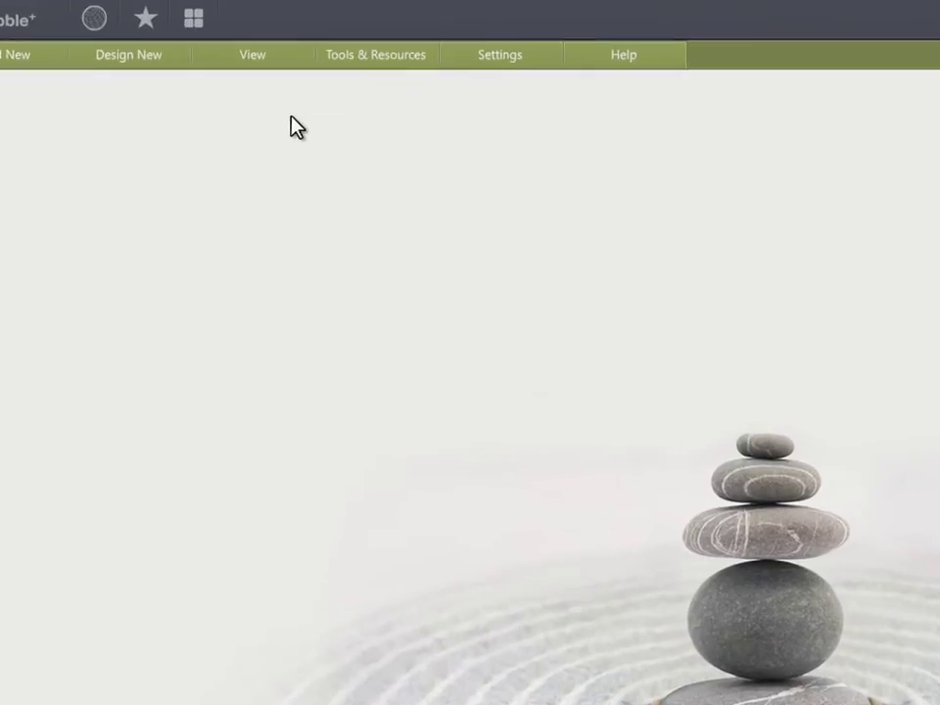
click(301, 54)
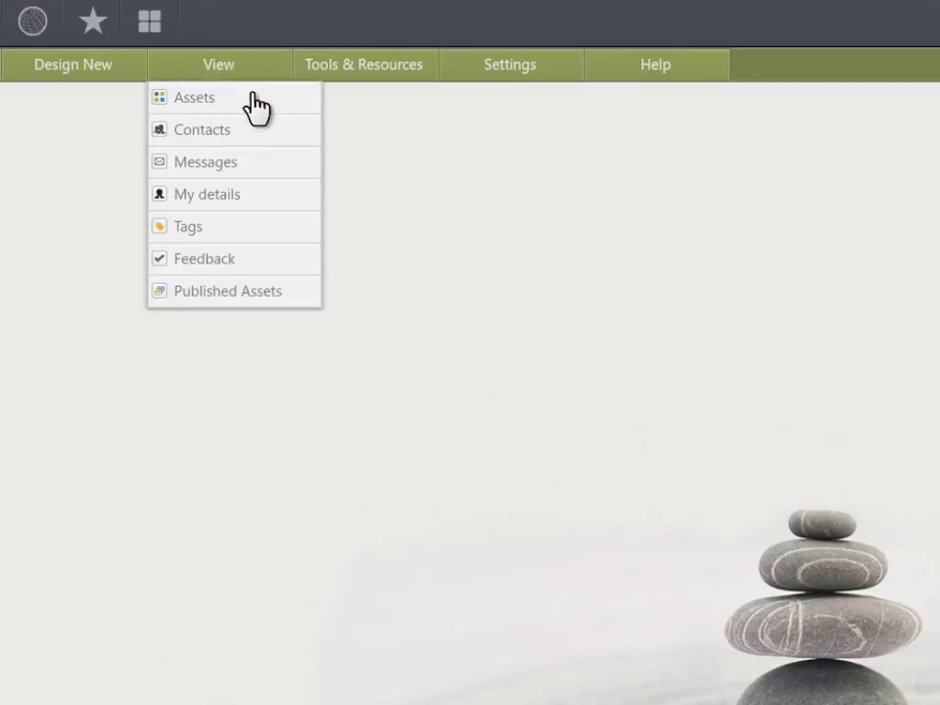
click(249, 97)
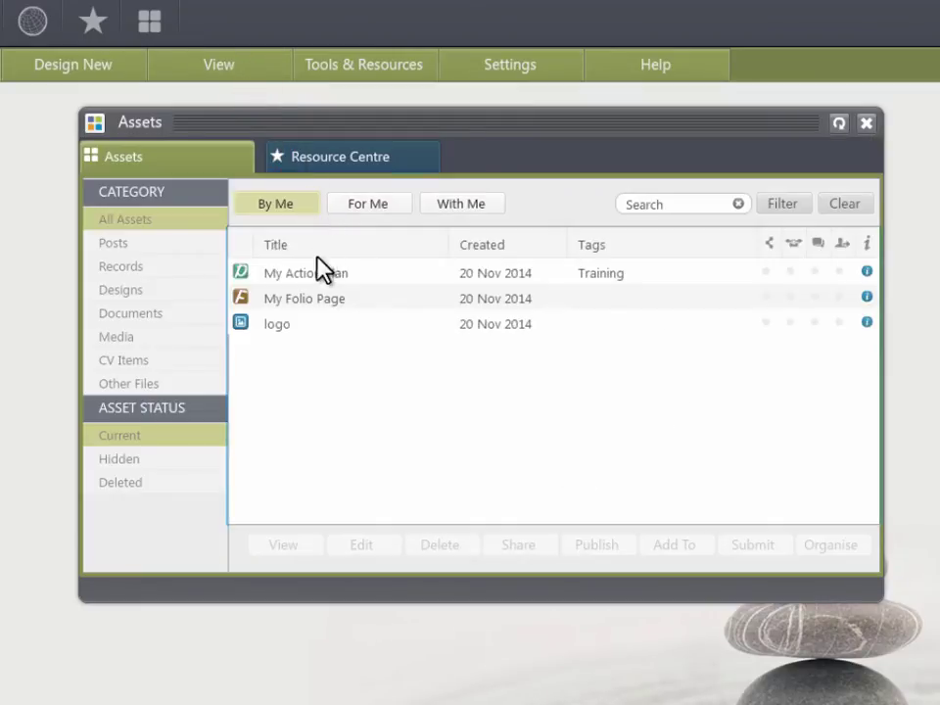
click(321, 273)
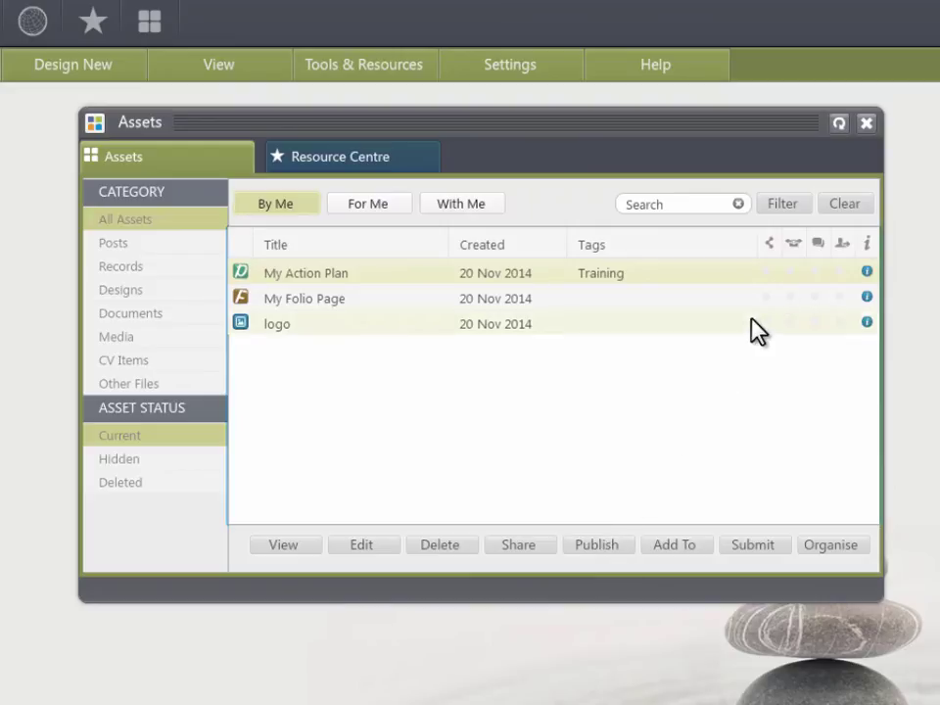
click(868, 124)
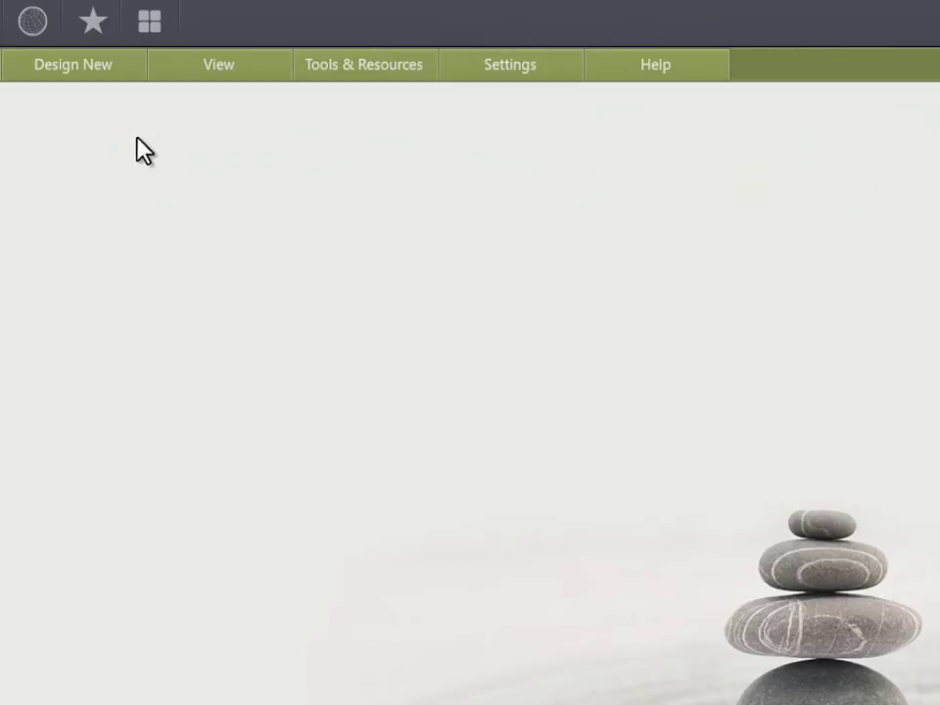
- Create and save a webfolio titled 'My first Webfolio', described 'This is where it all starts'
click(98, 93)
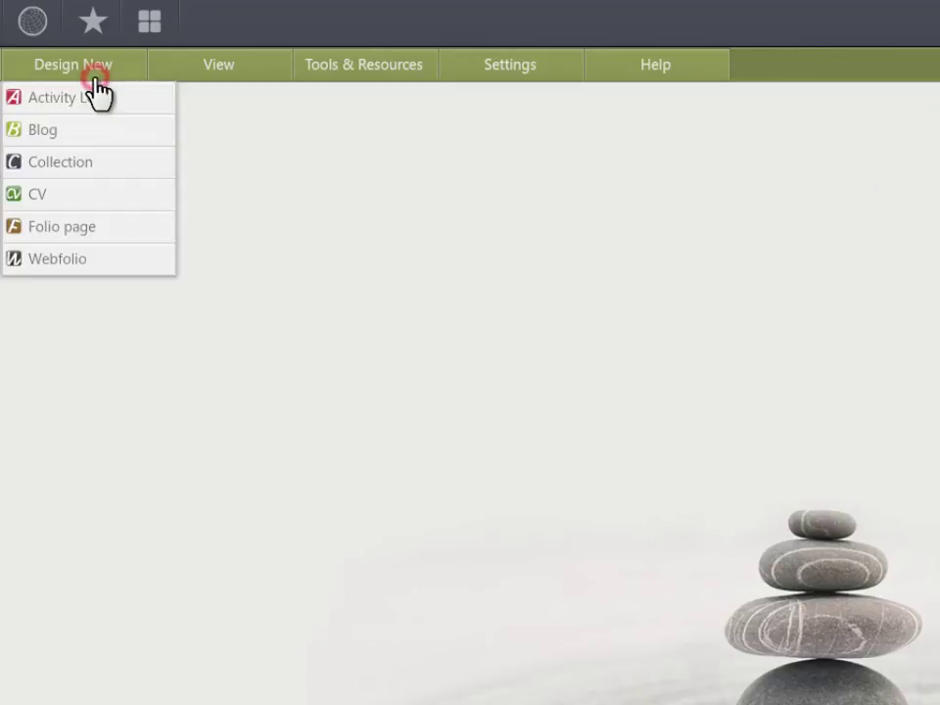
click(151, 263)
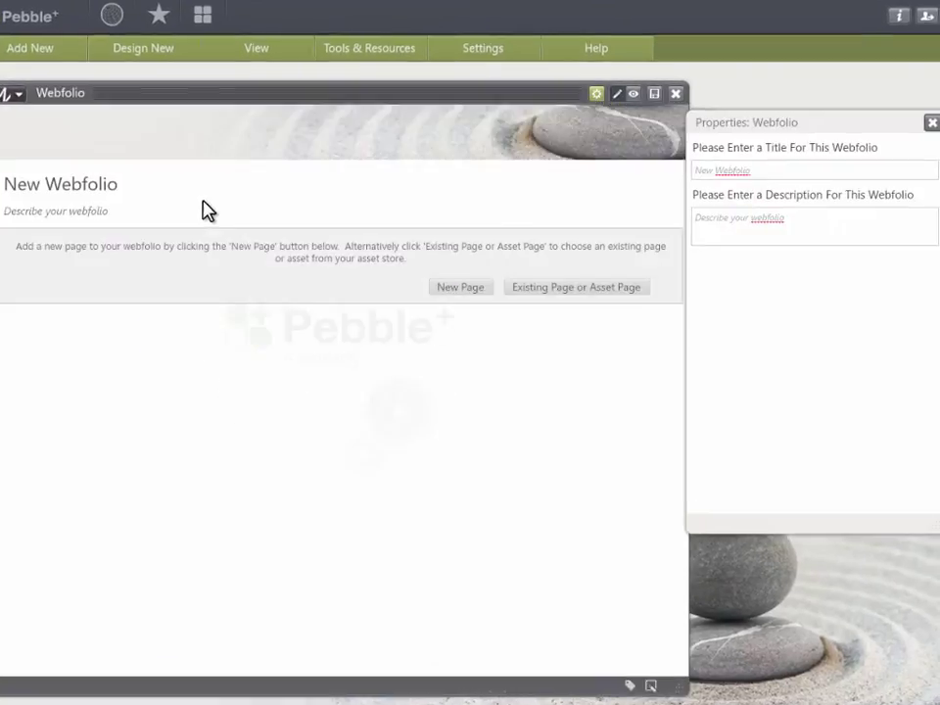
click(711, 168)
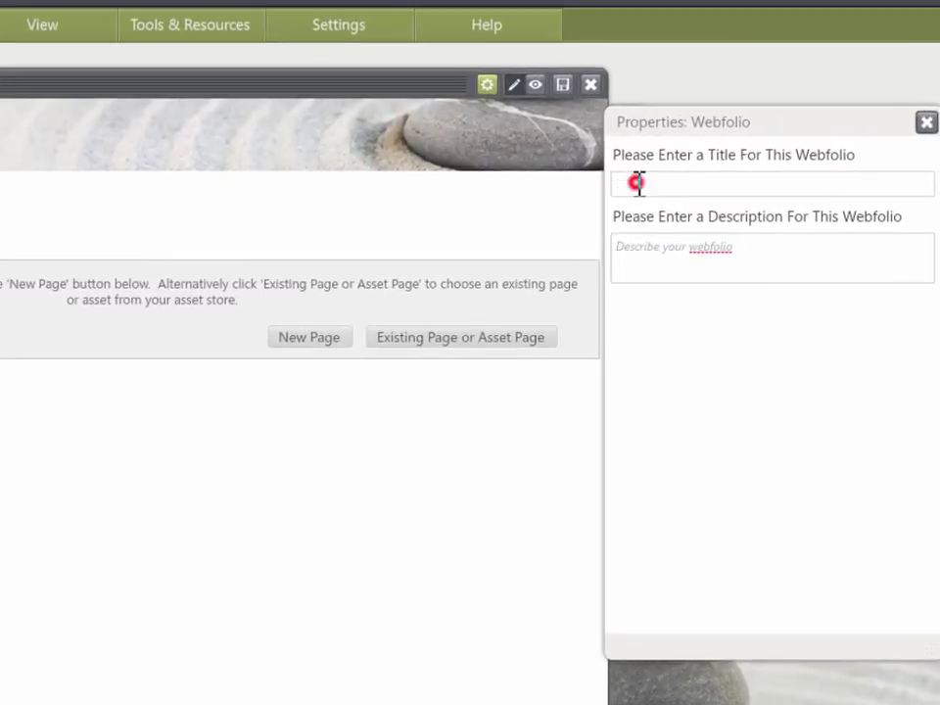
text(My first Webfolio)
click(662, 247)
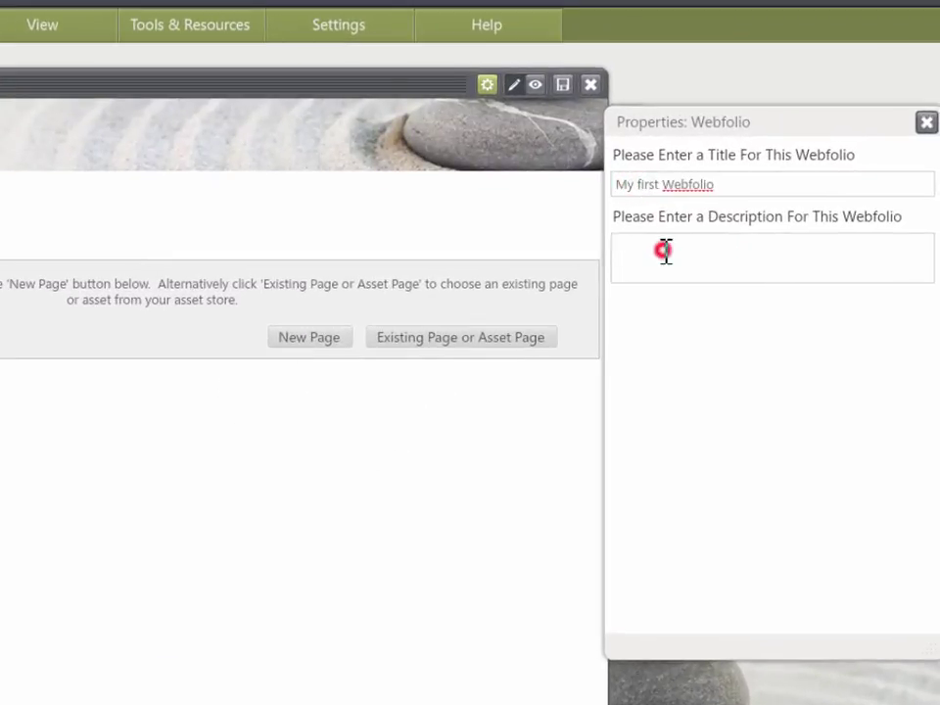
text(This is where it all starts)
click(562, 86)
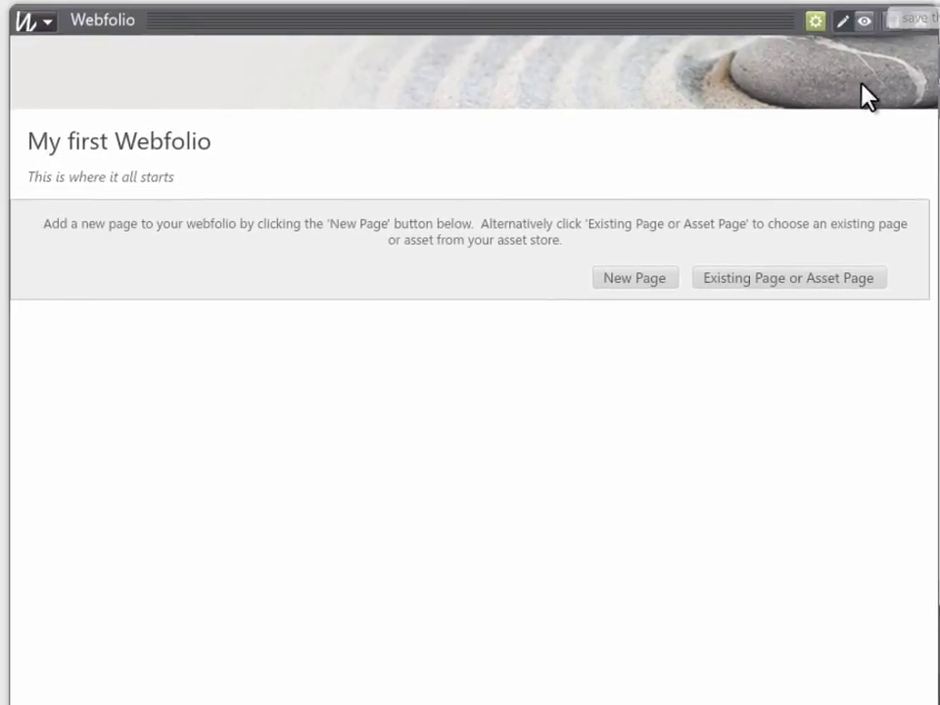
- Add My Action Plan and My Folio Page to the webfolio as existing-asset pages
click(645, 280)
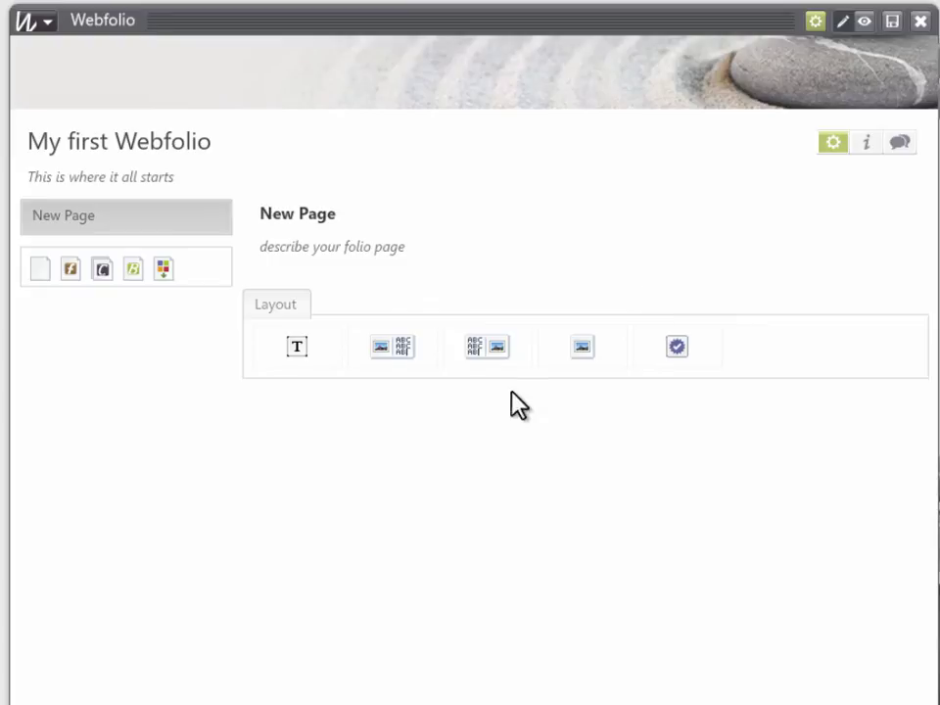
click(167, 271)
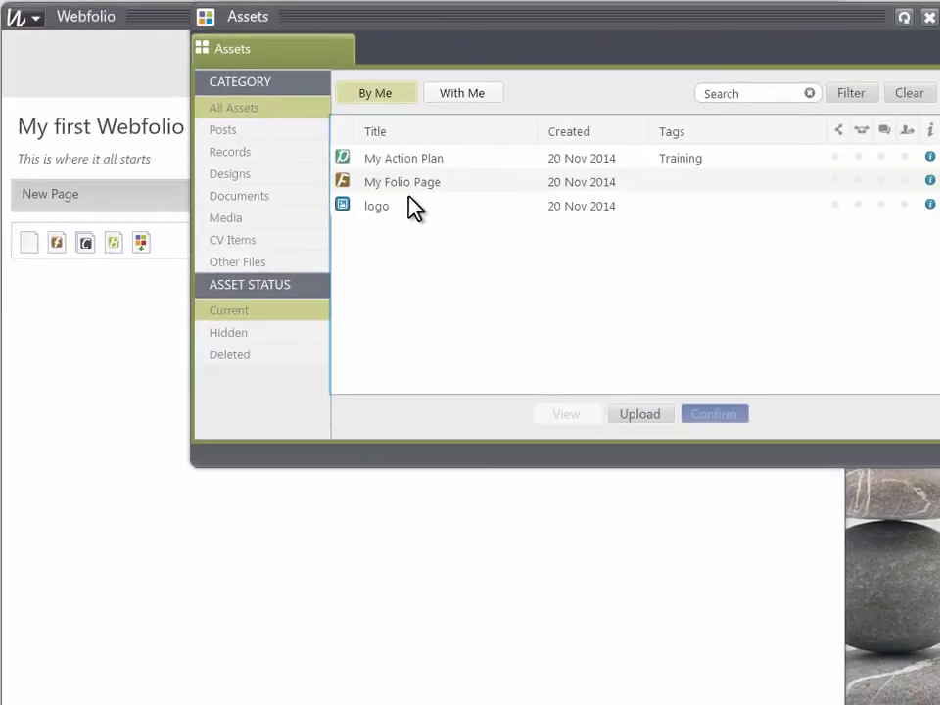
click(418, 159)
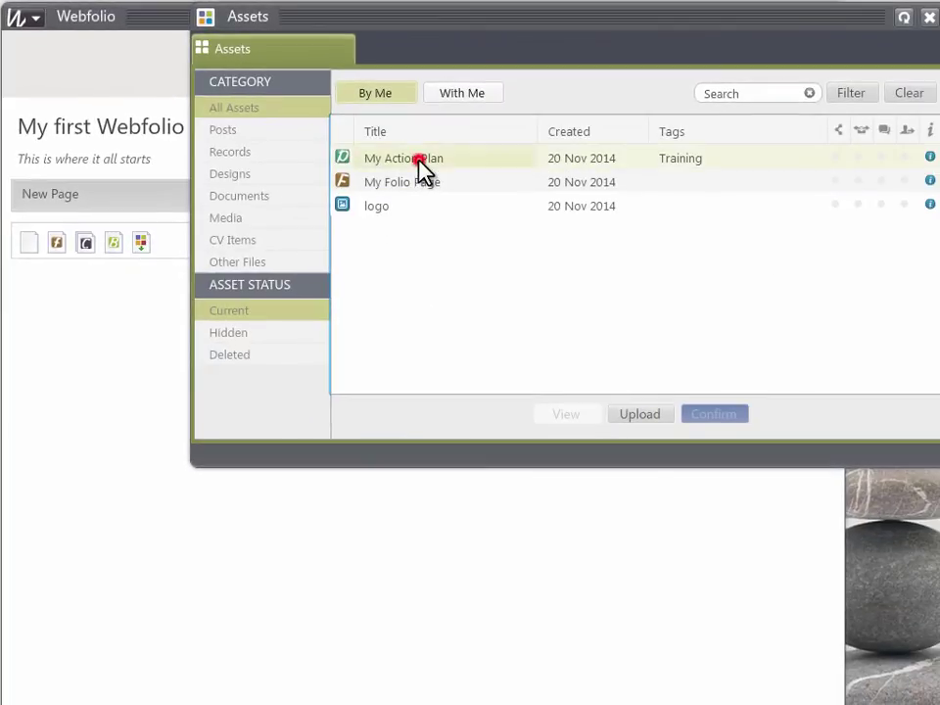
click(705, 413)
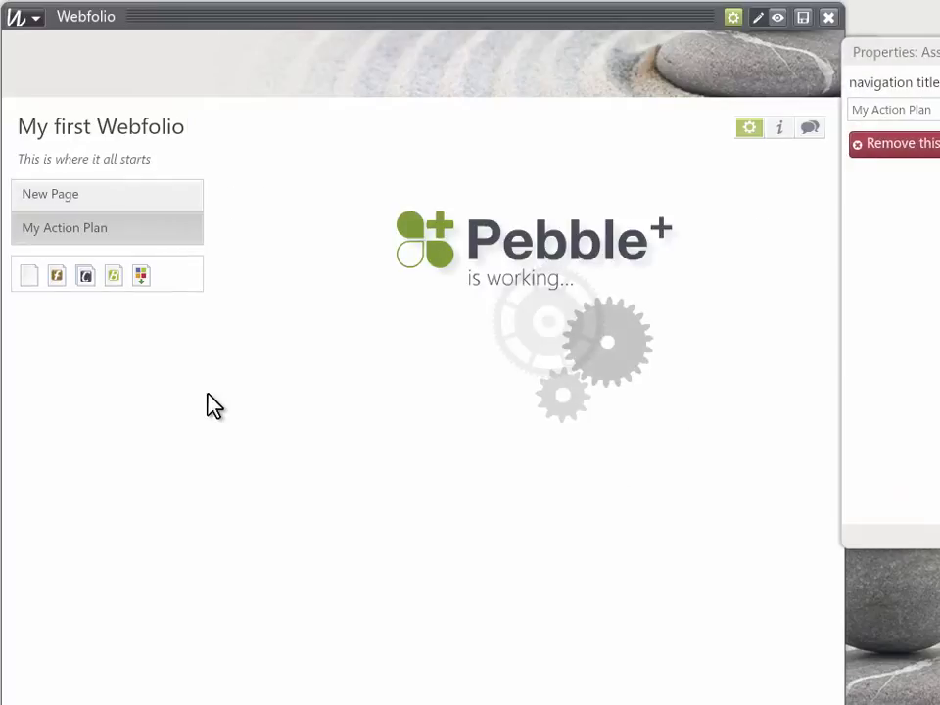
click(141, 278)
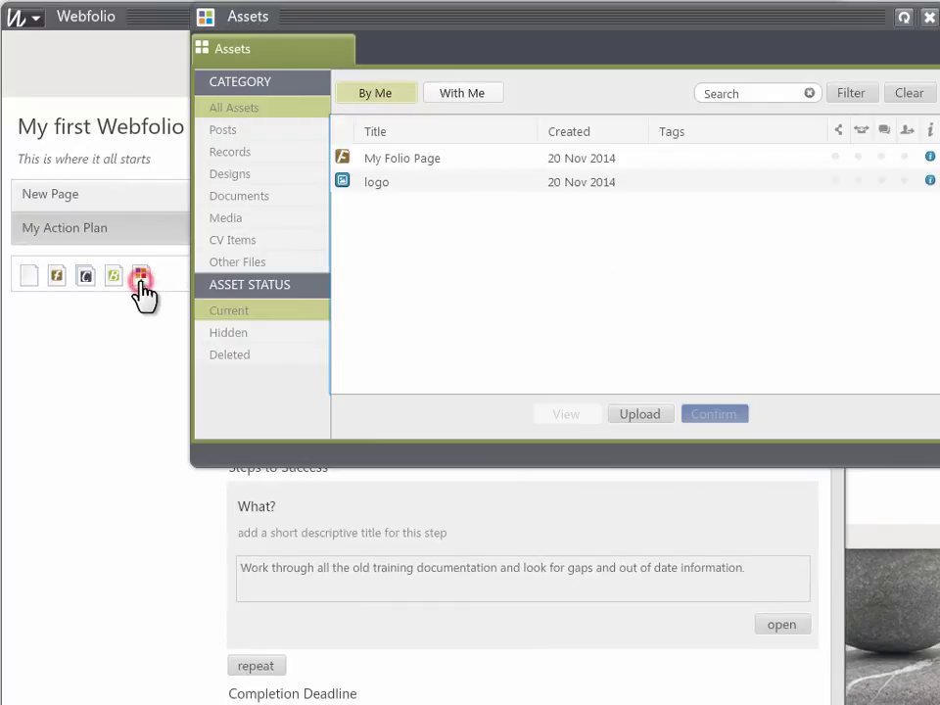
click(371, 160)
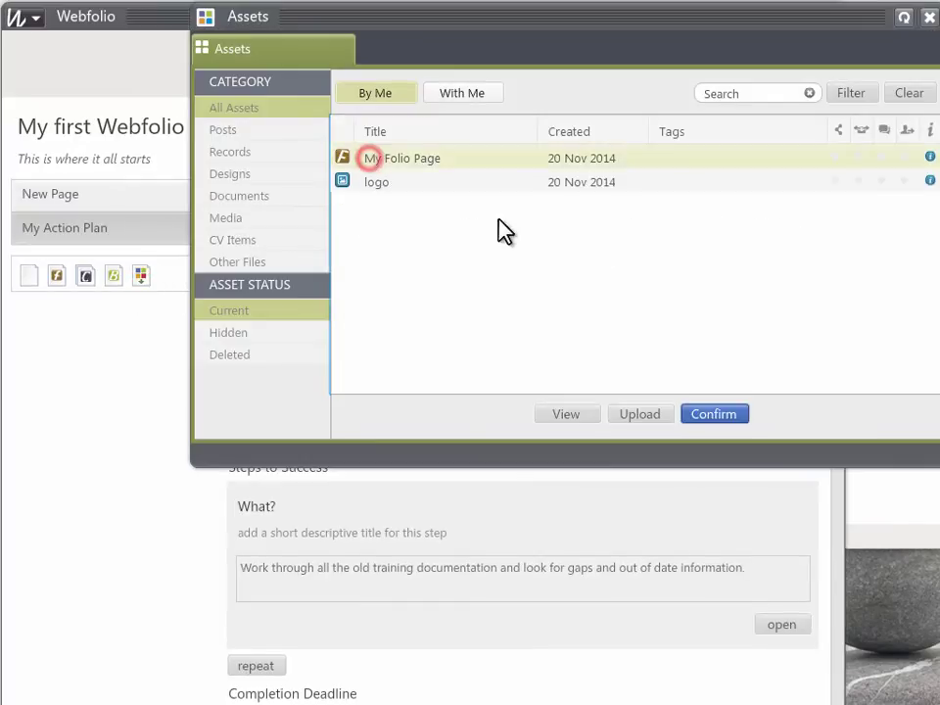
click(715, 417)
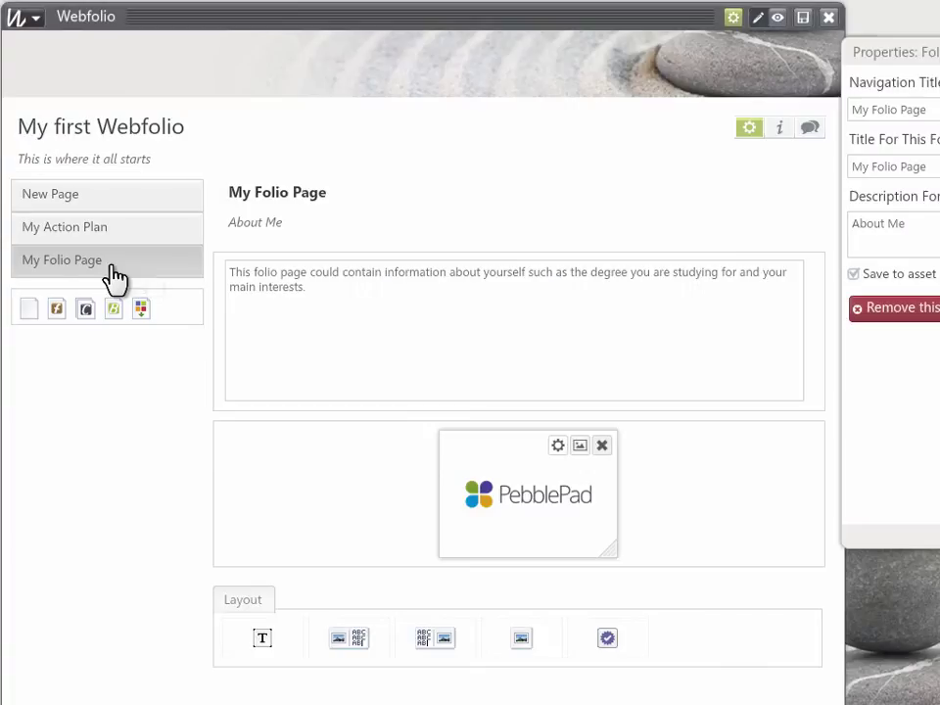
- Check both new pages and save the webfolio
click(113, 239)
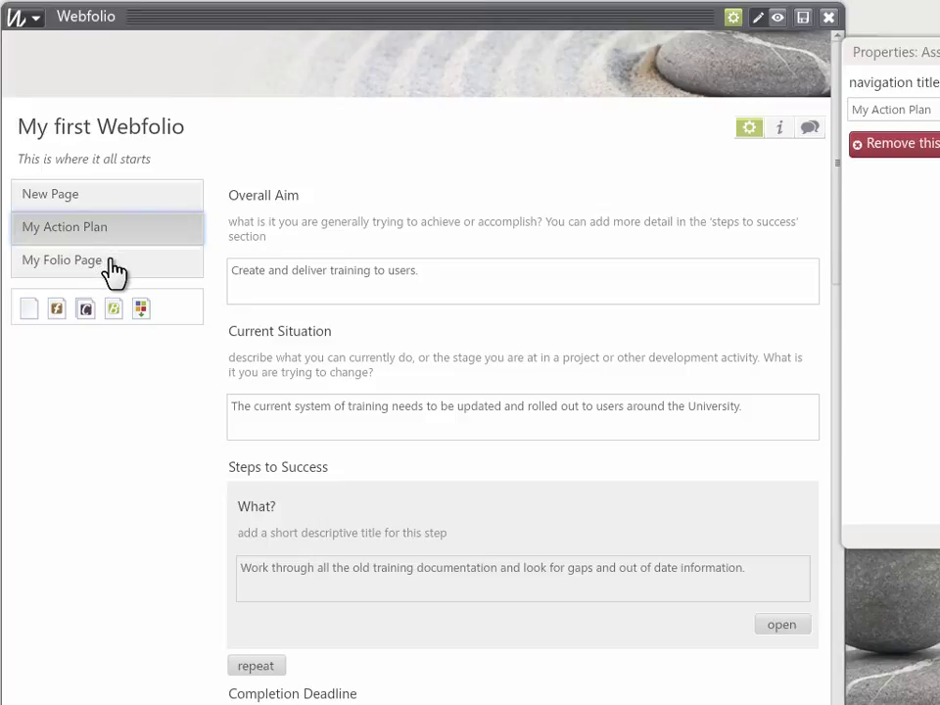
click(109, 261)
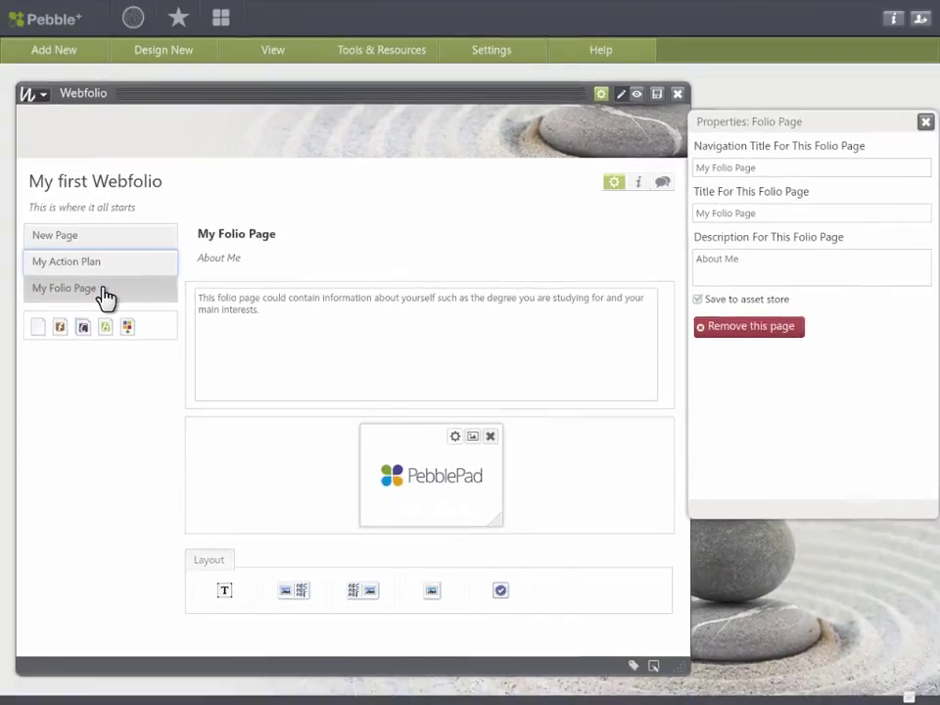
click(657, 94)
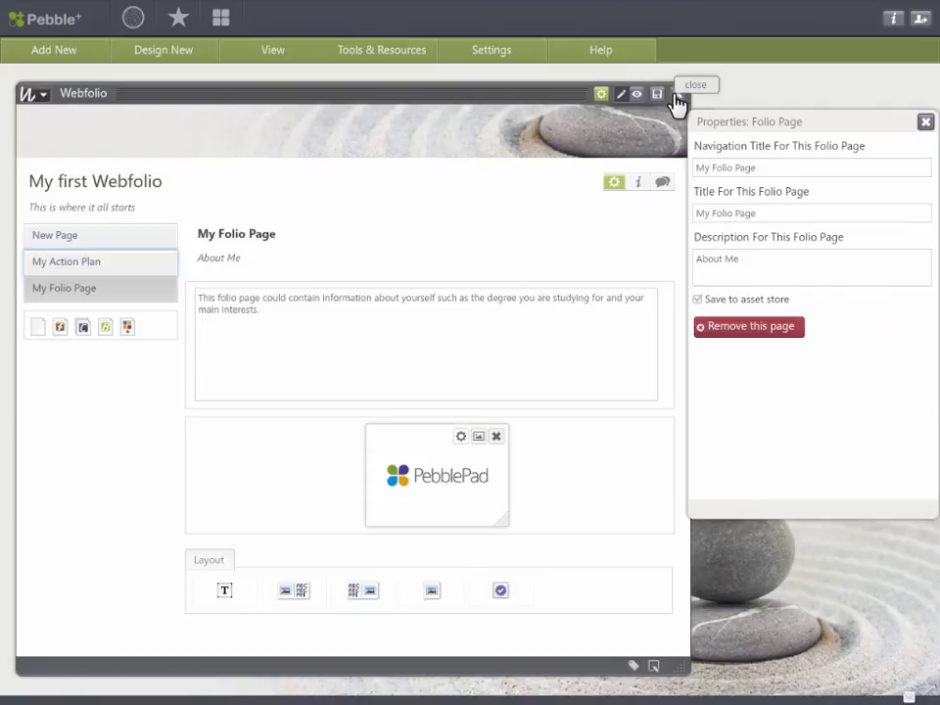
- Close the webfolio, switch to the Assets view, and select My first Webfolio
click(675, 95)
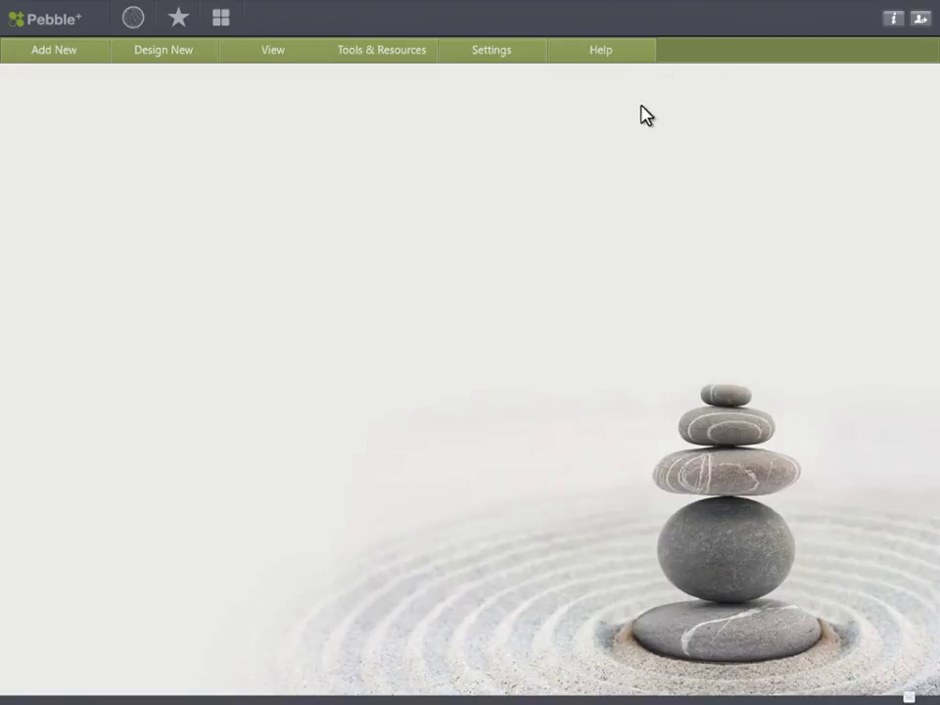
click(294, 53)
click(321, 82)
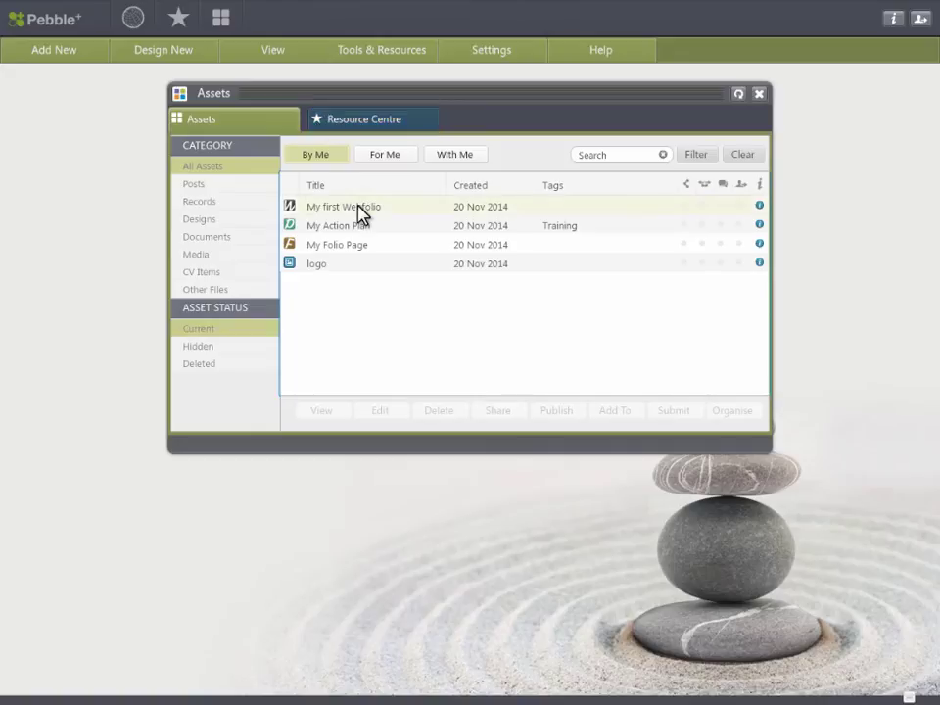
click(357, 207)
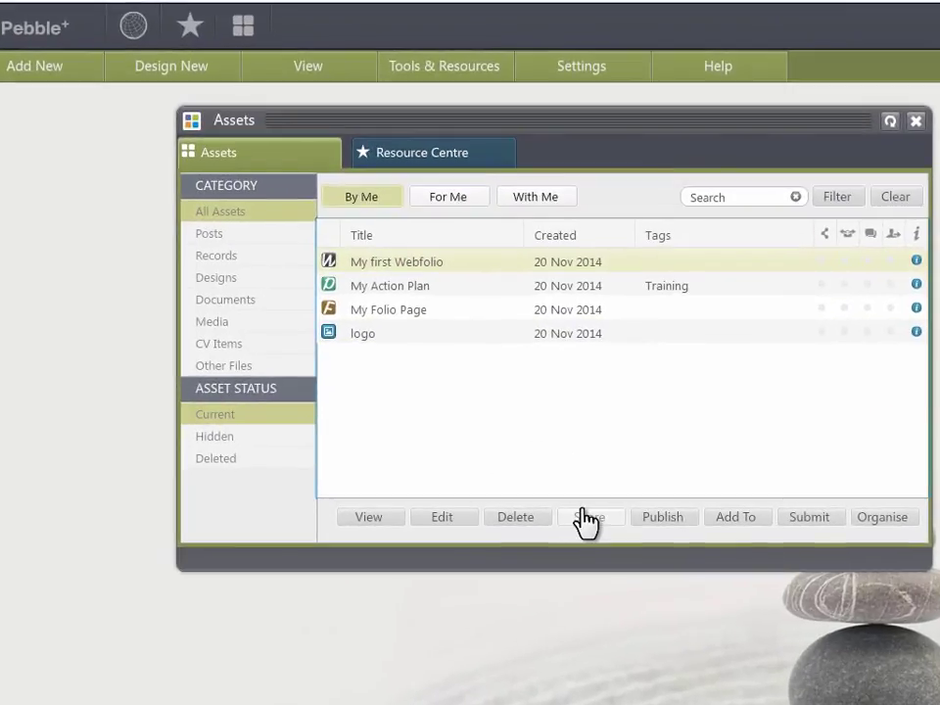
- Try sharing My first Webfolio via an external contact and a contact search, then cancel sharing
click(584, 519)
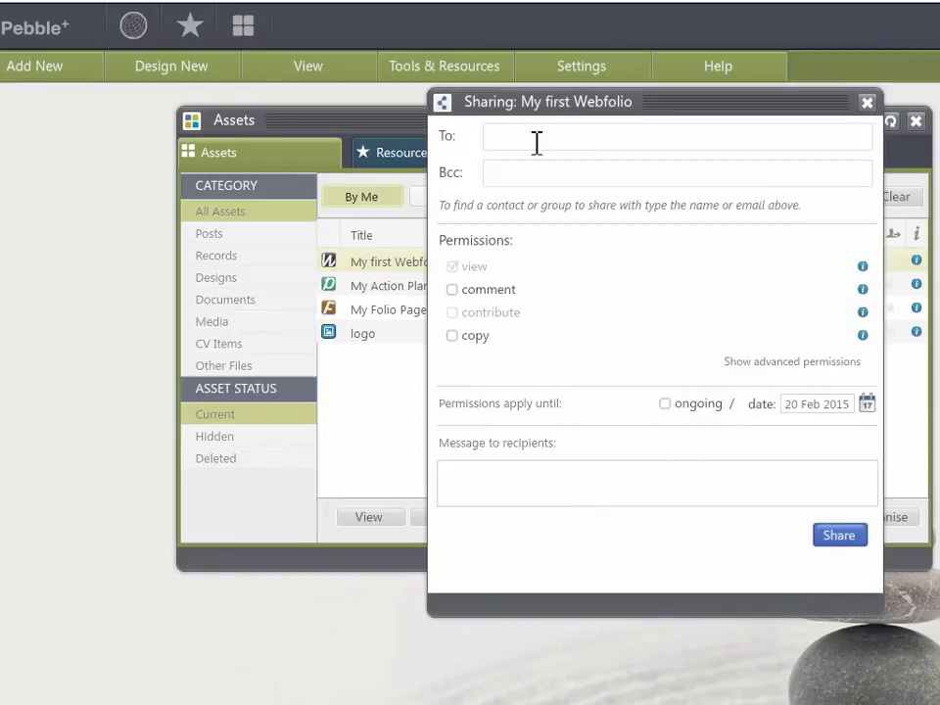
click(536, 140)
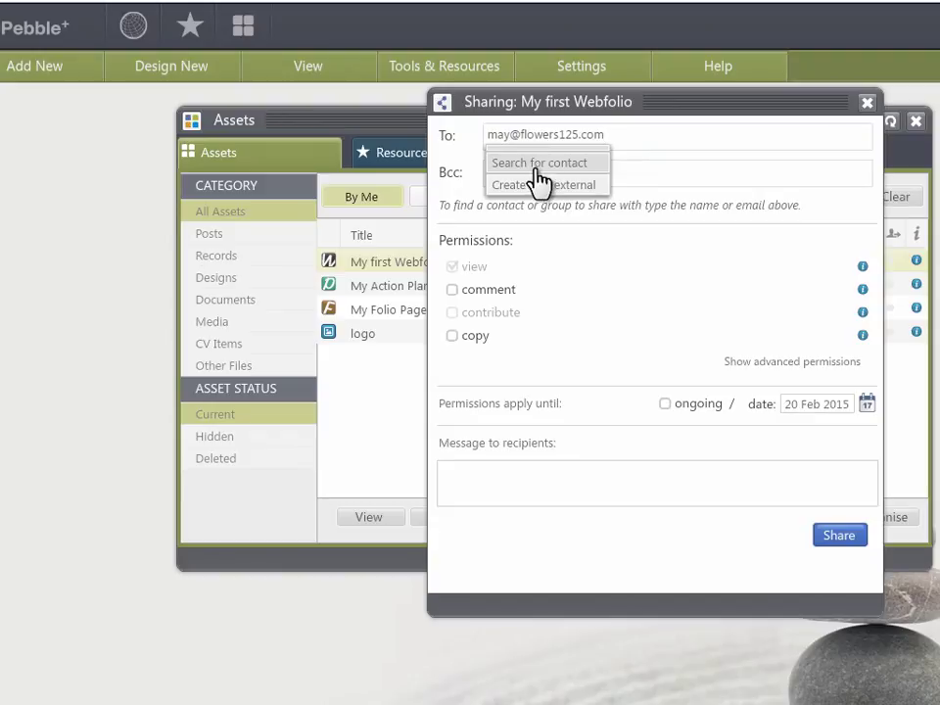
click(538, 189)
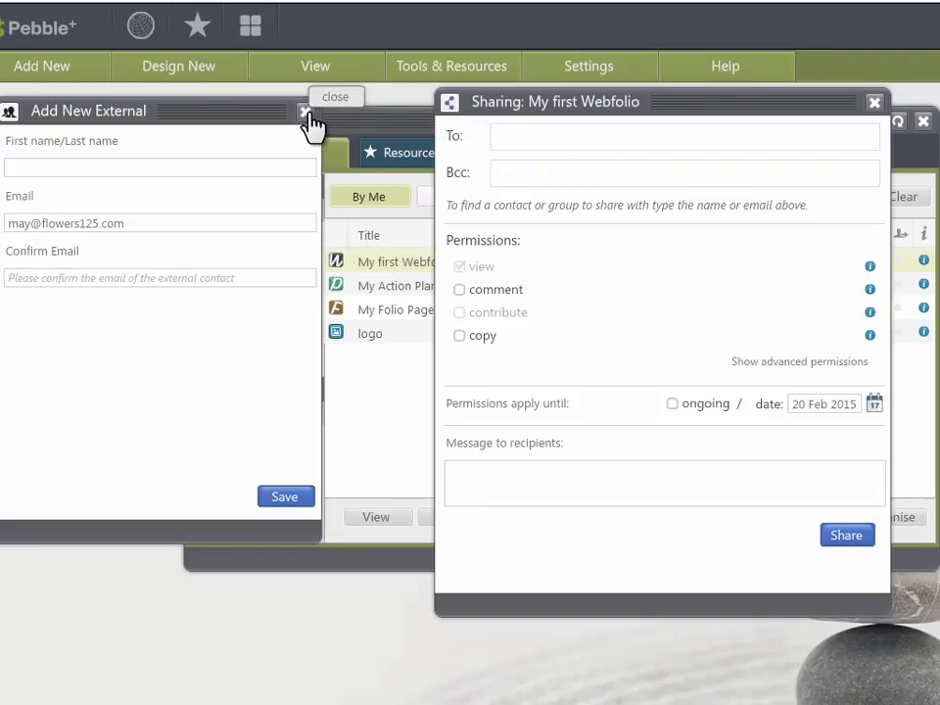
click(306, 111)
click(530, 140)
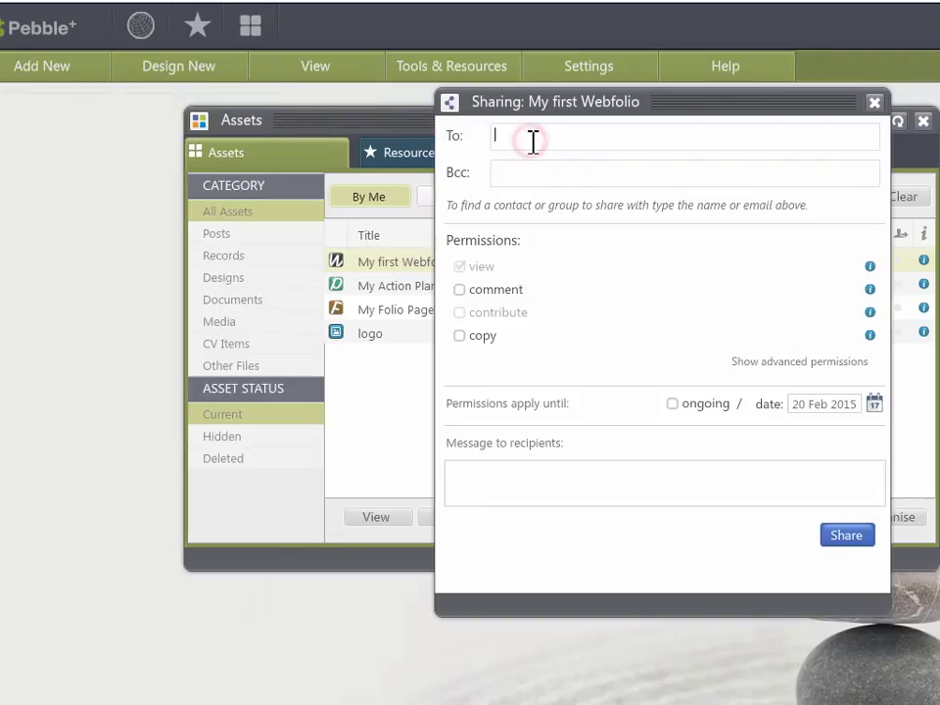
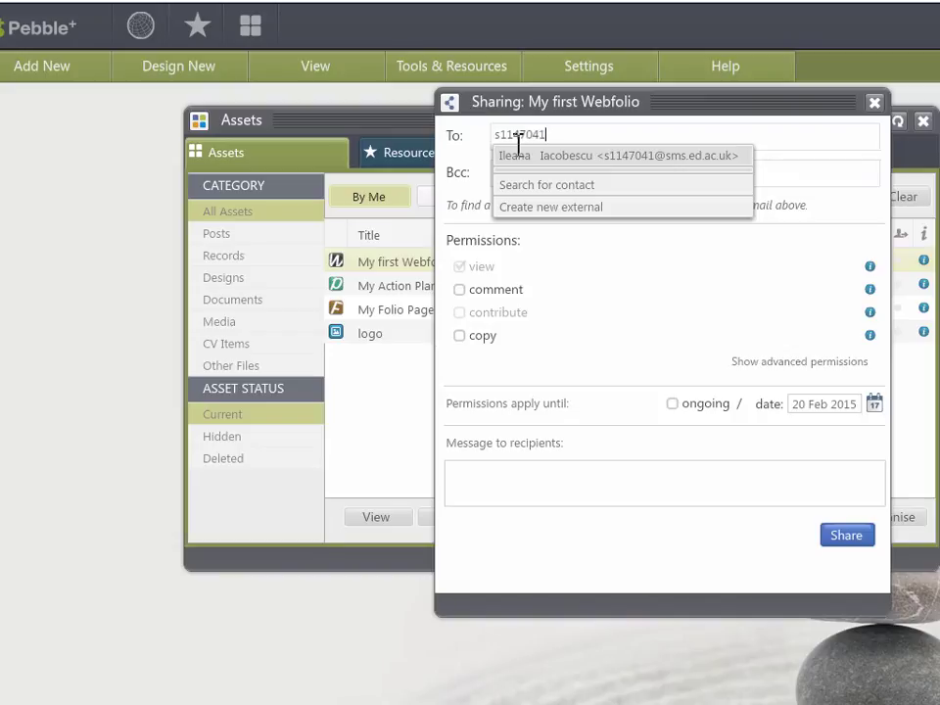
click(528, 185)
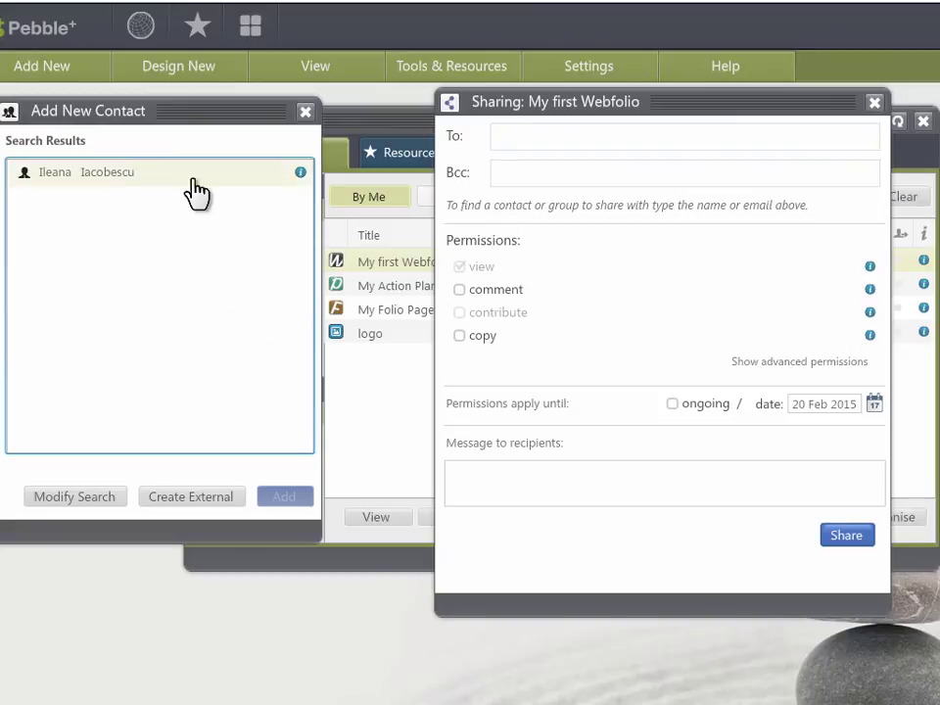
click(305, 113)
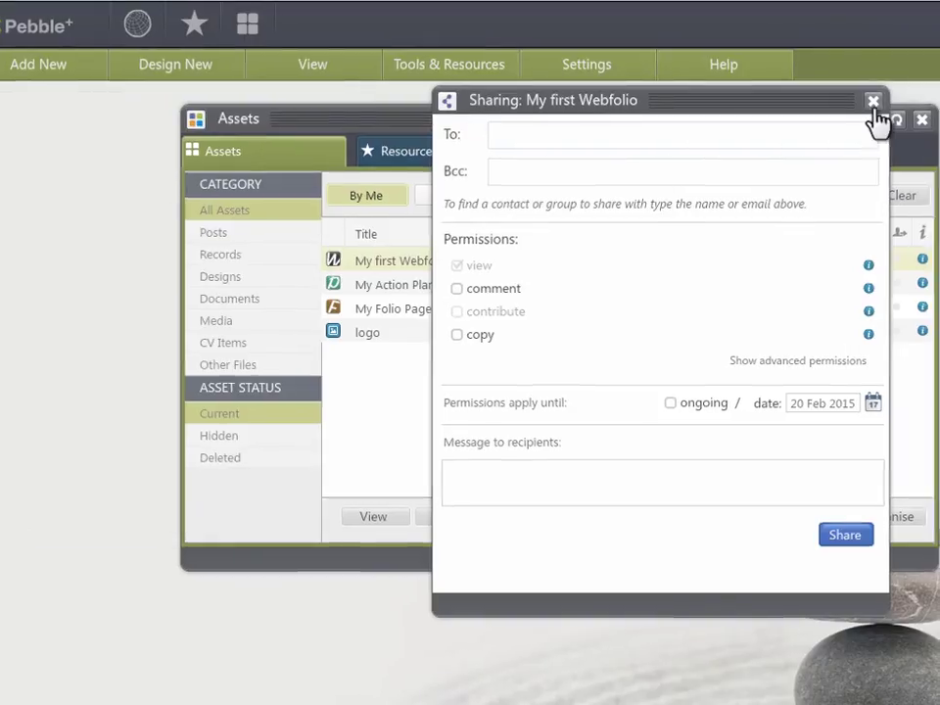
click(875, 102)
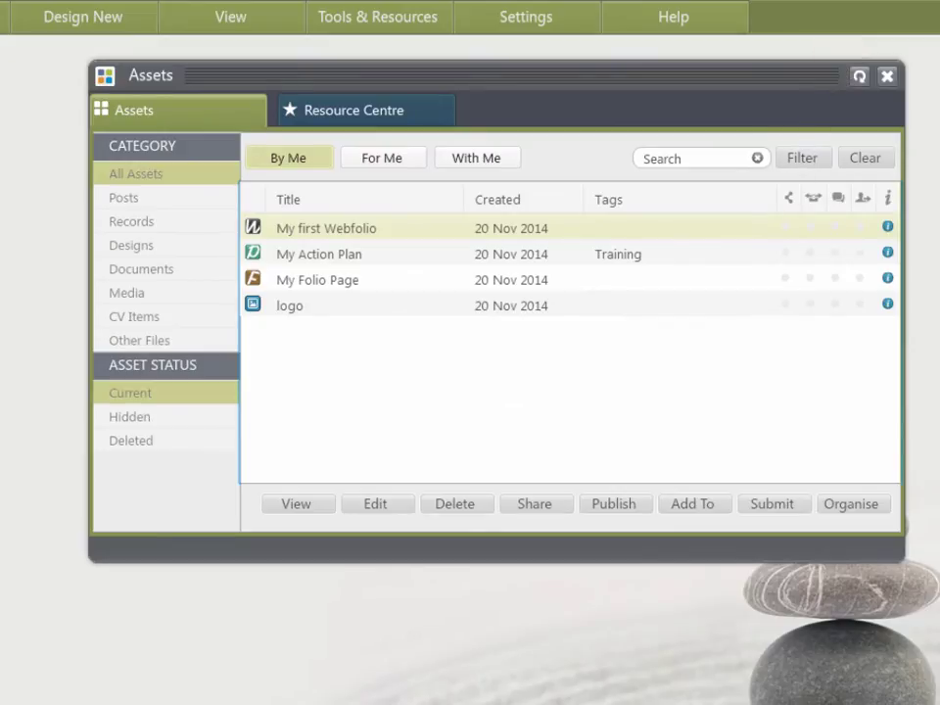
- Publish My first Webfolio to the web as partly private, unpublishing on 28 Feb 2015
click(617, 504)
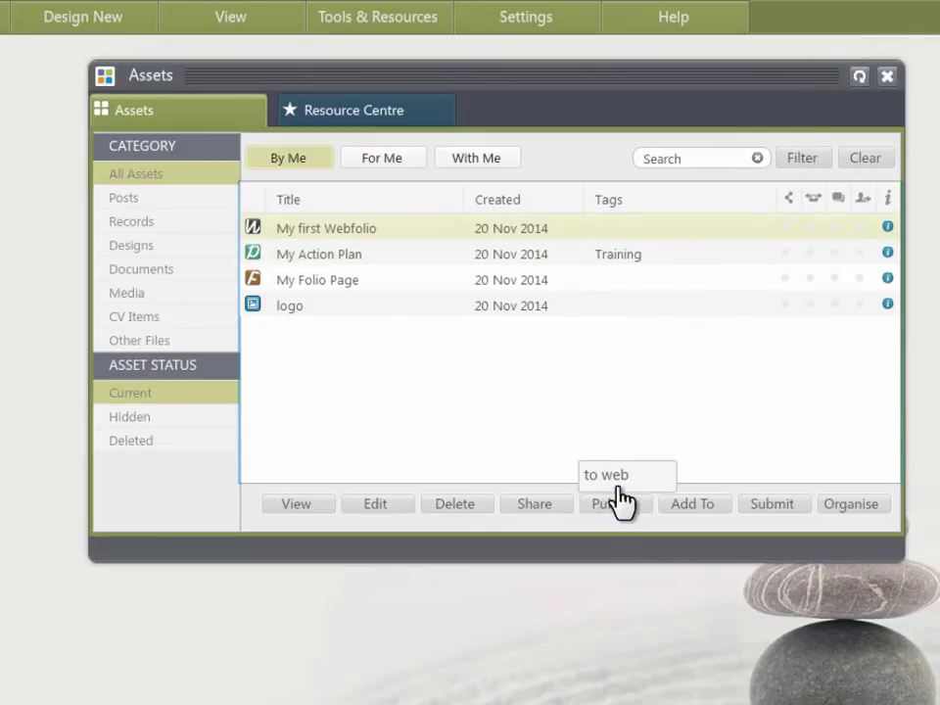
click(619, 477)
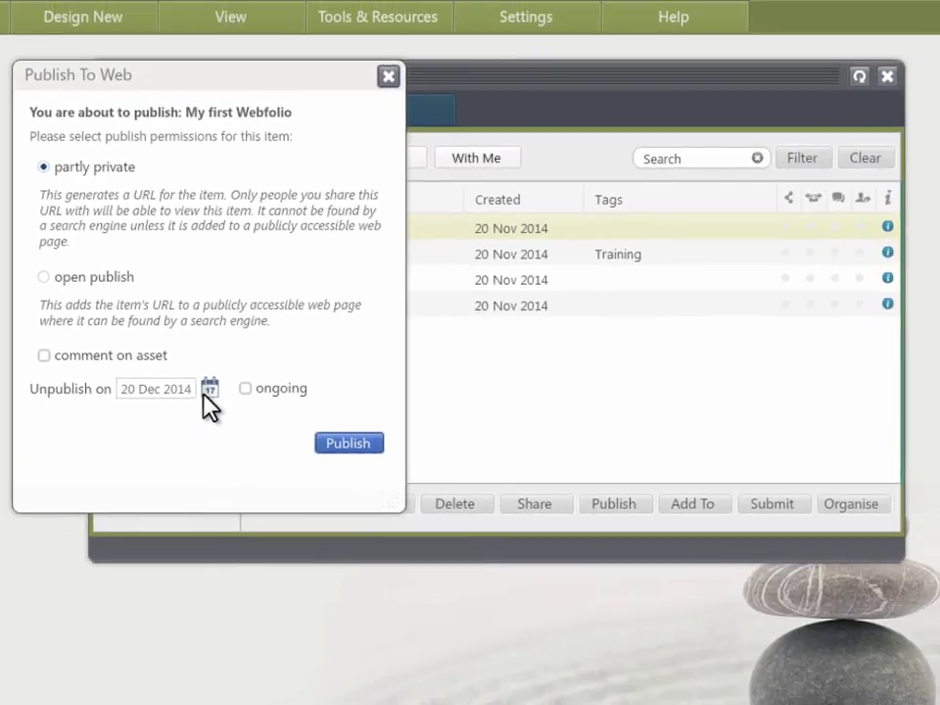
click(280, 470)
click(373, 391)
click(373, 390)
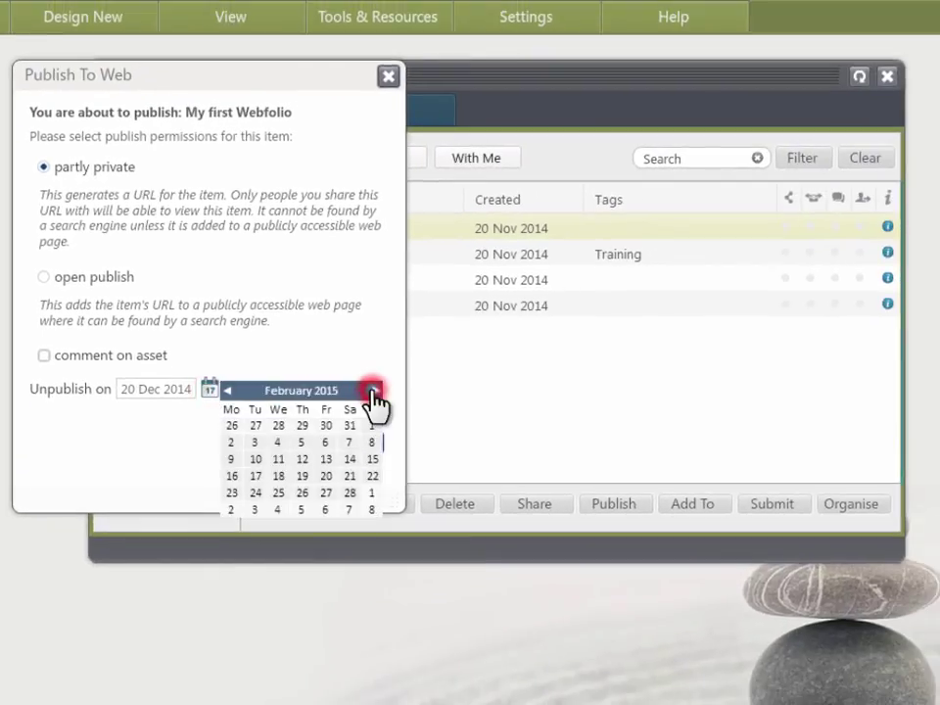